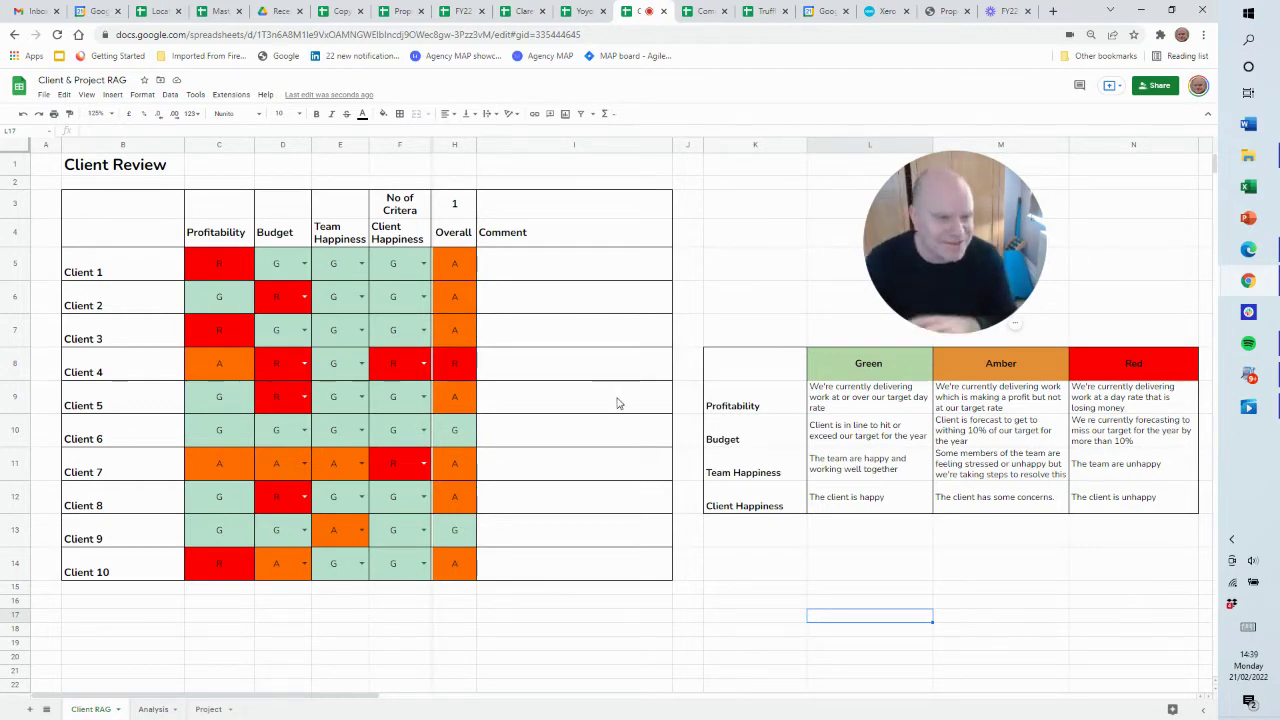
- Open the Analysis sheet and set its zoom level to 150%
click(155, 710)
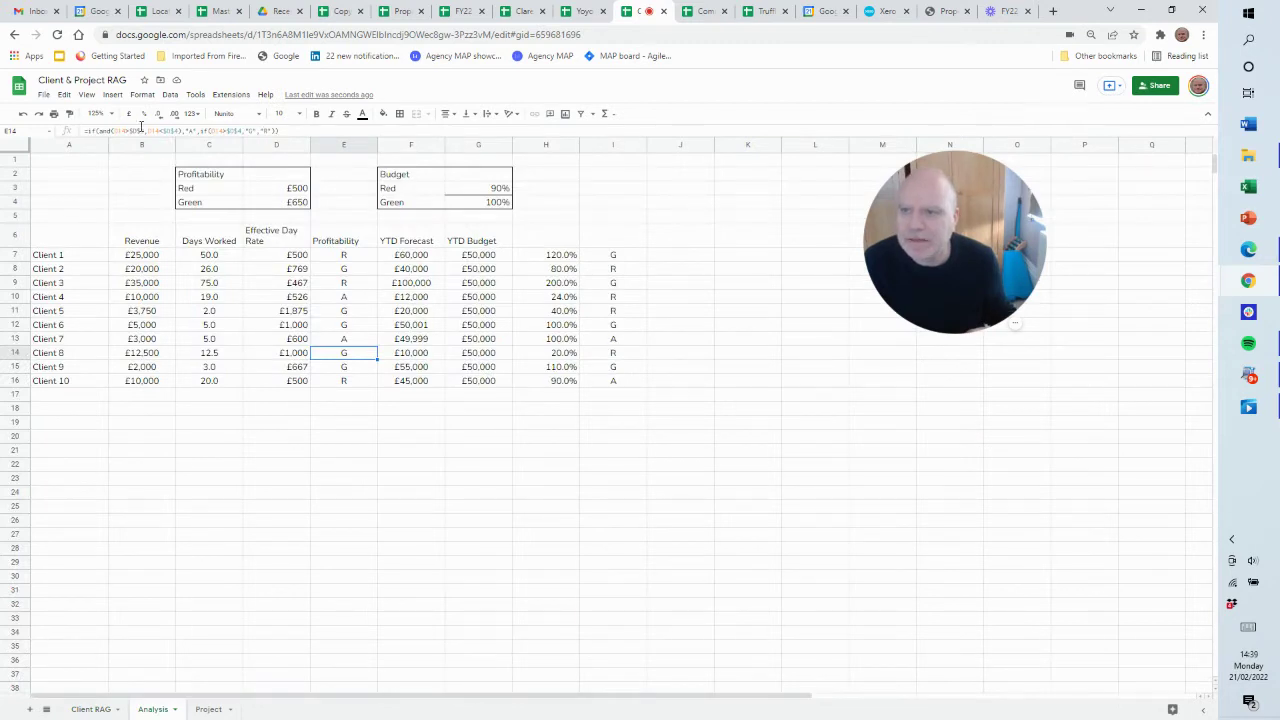
click(98, 113)
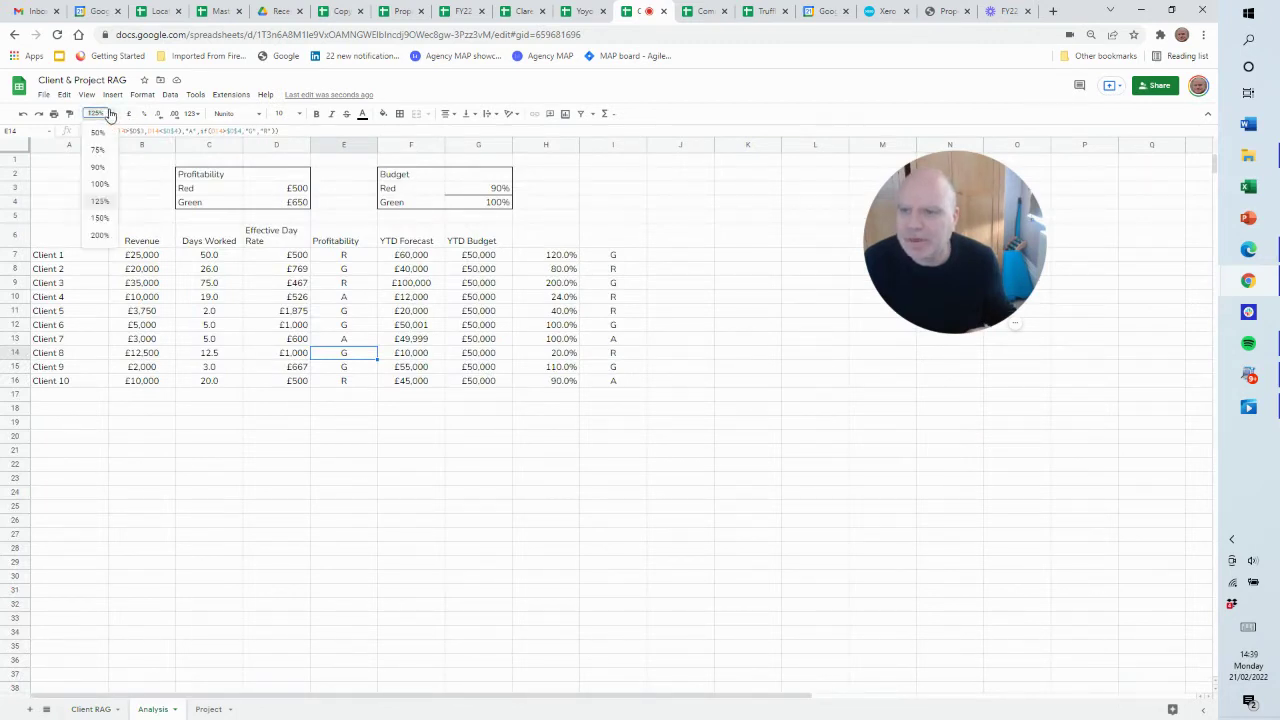
click(100, 218)
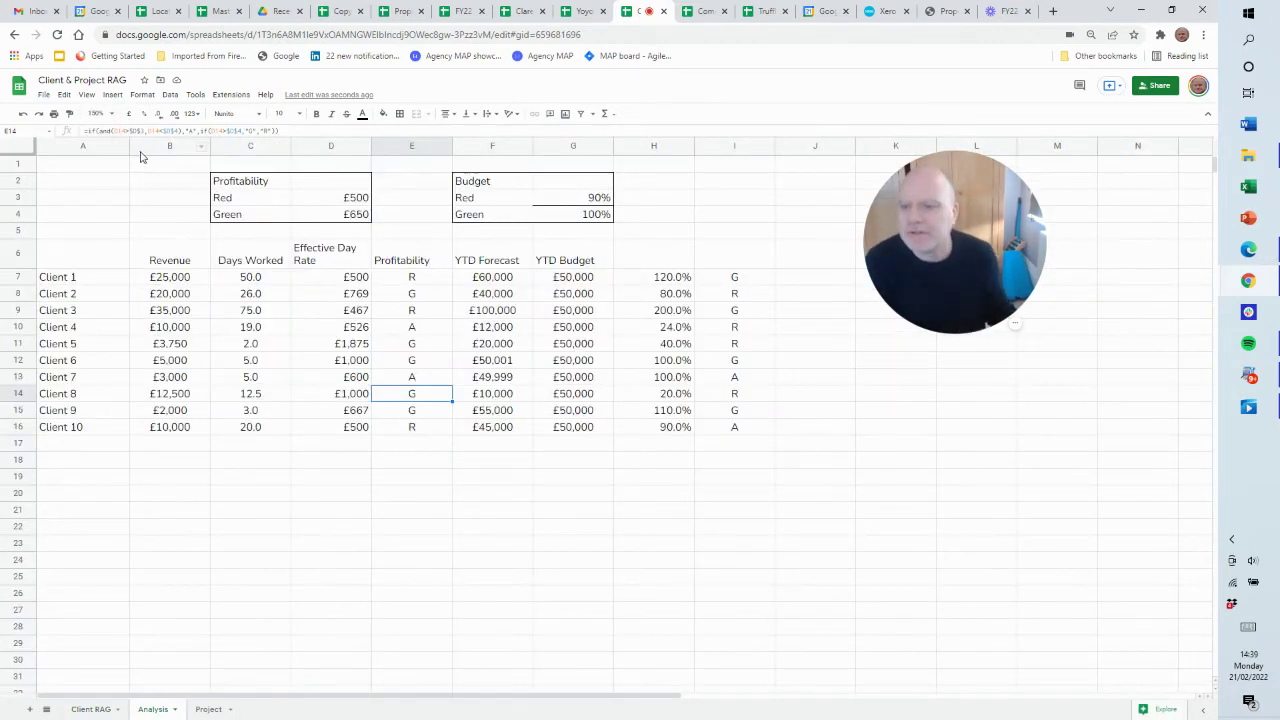
- Examine the client list and the revenue, days worked and effective day rate figures for Client 1 and Client 2
click(64, 146)
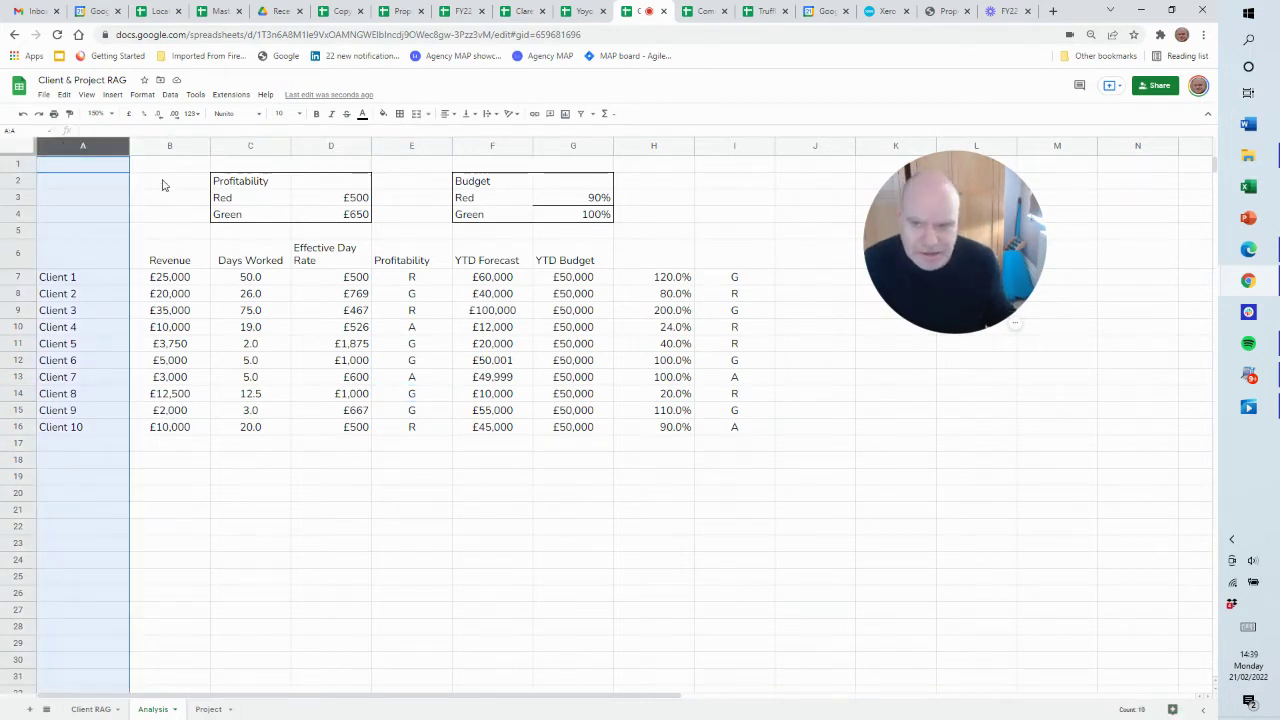
click(166, 147)
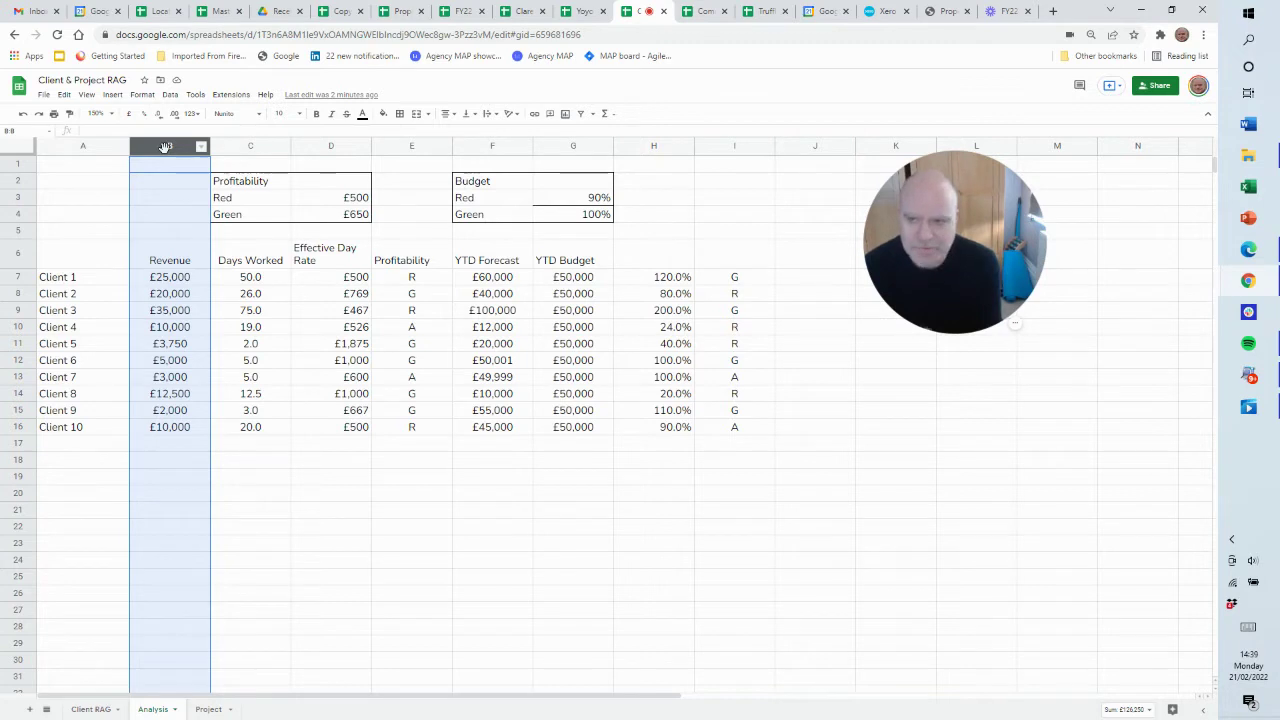
click(151, 284)
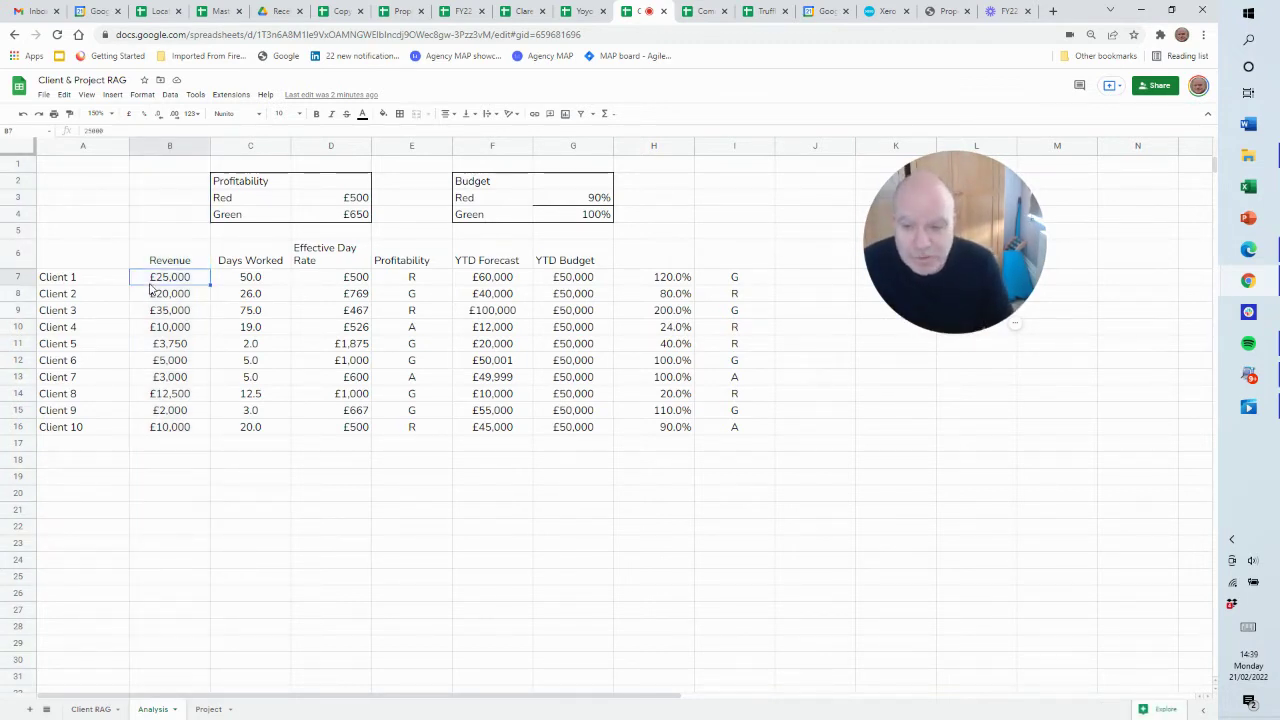
key(Right)
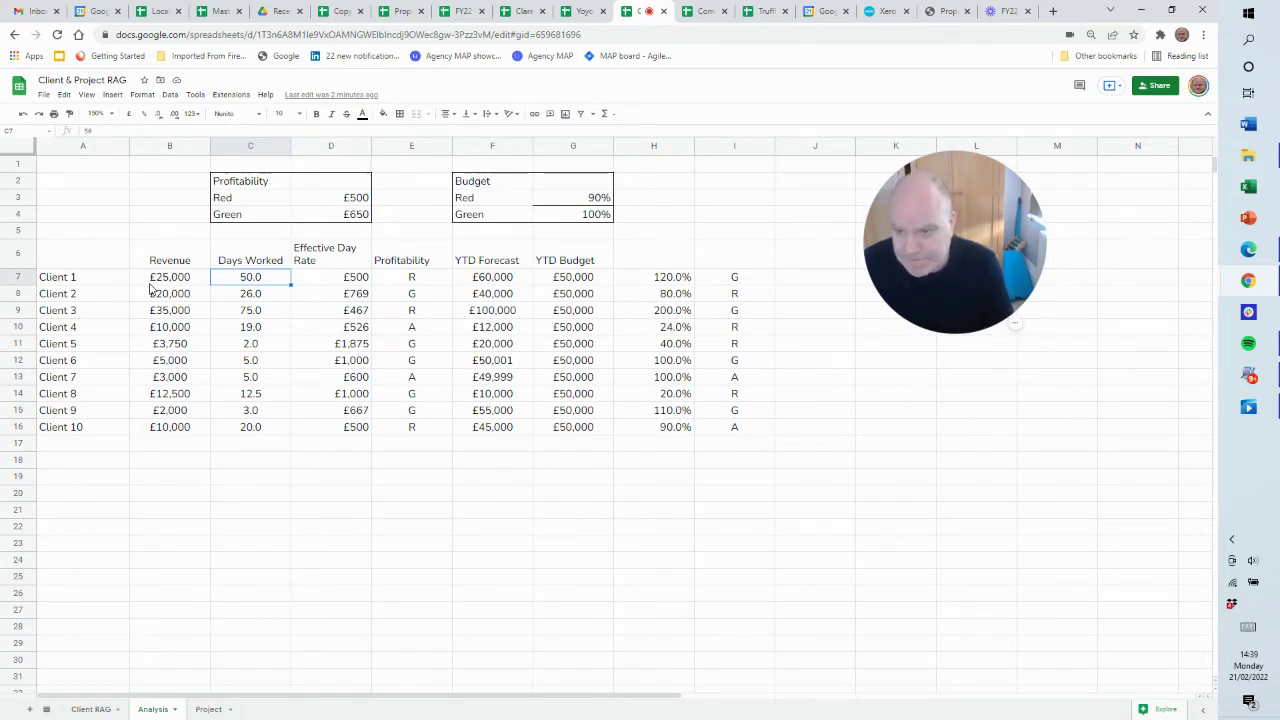
key(Right)
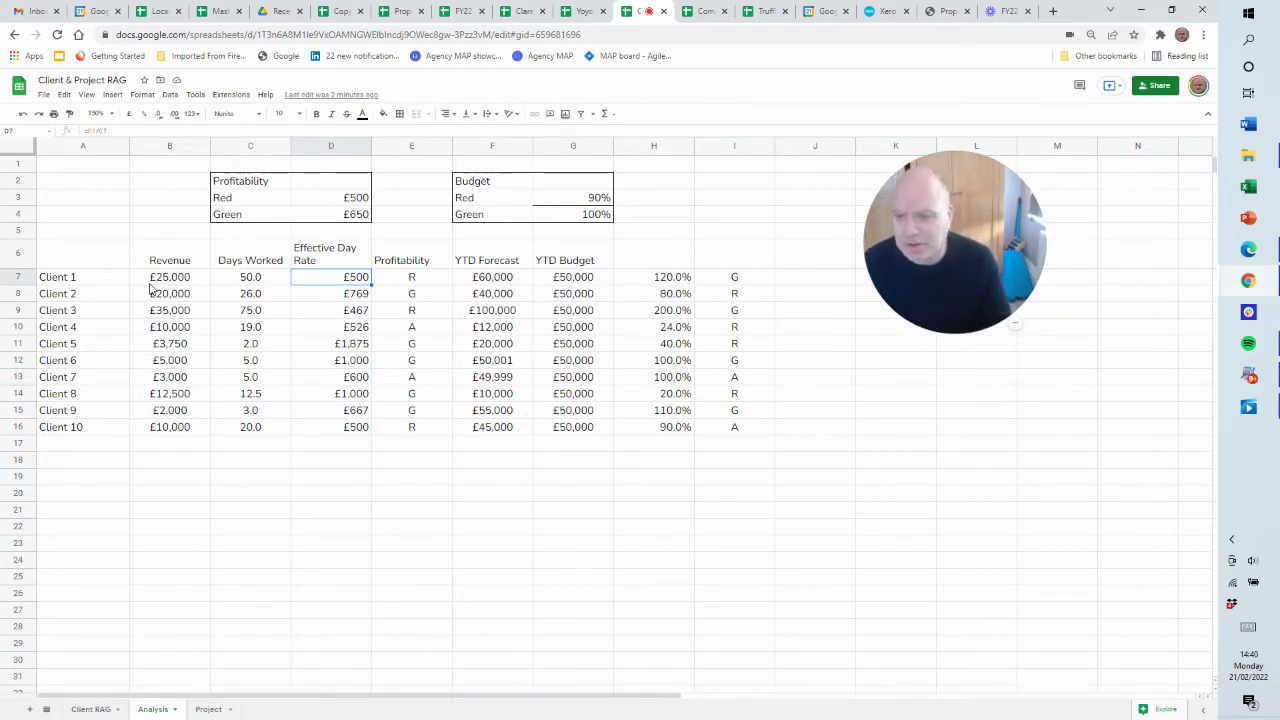
key(Left)
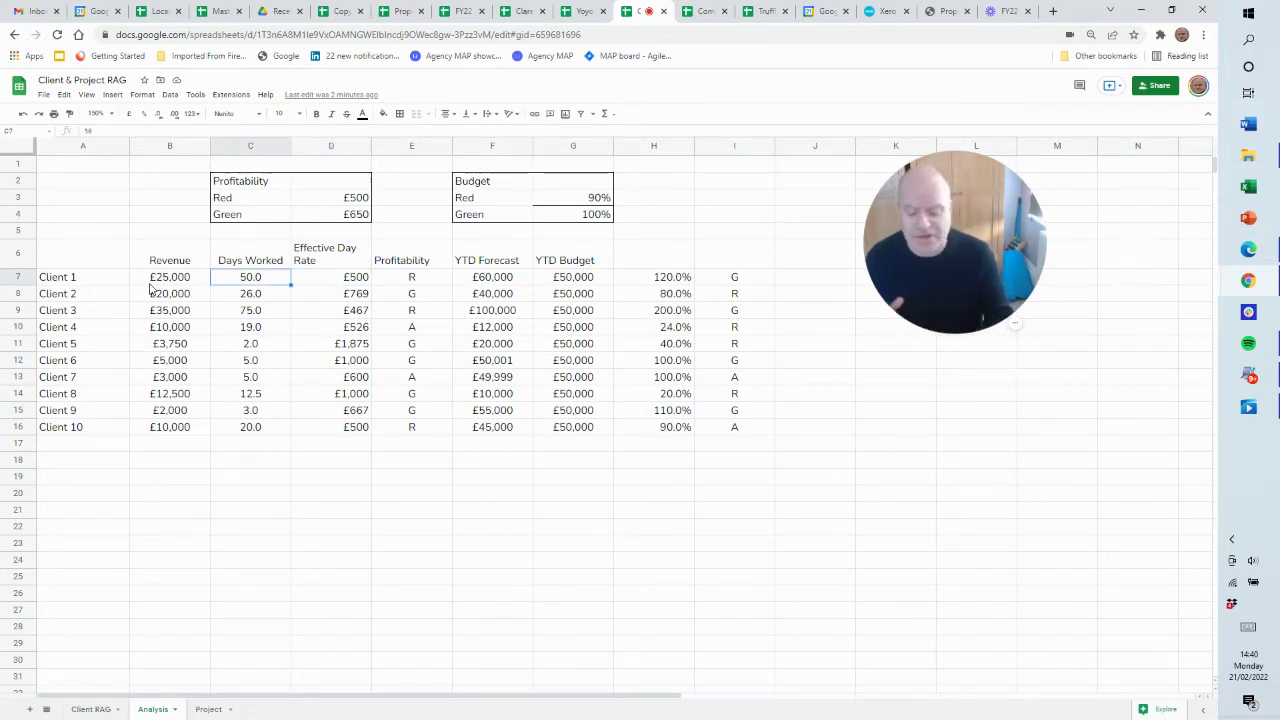
key(Left)
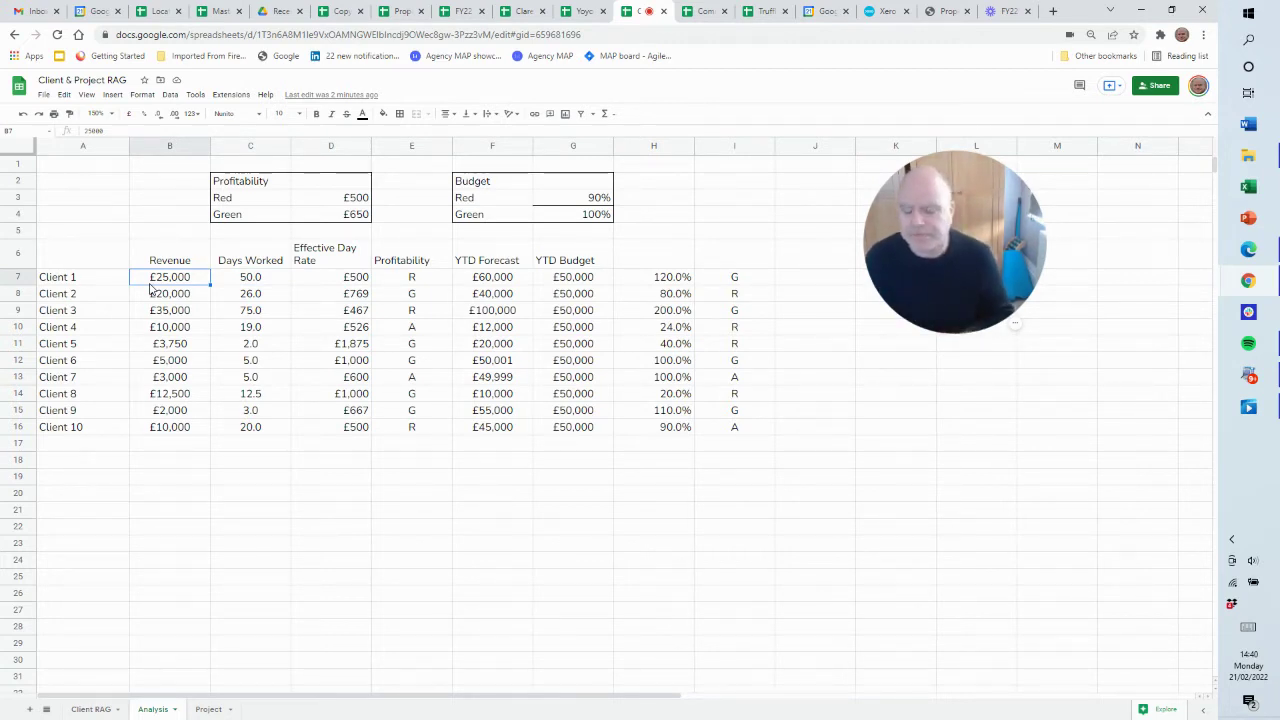
click(152, 289)
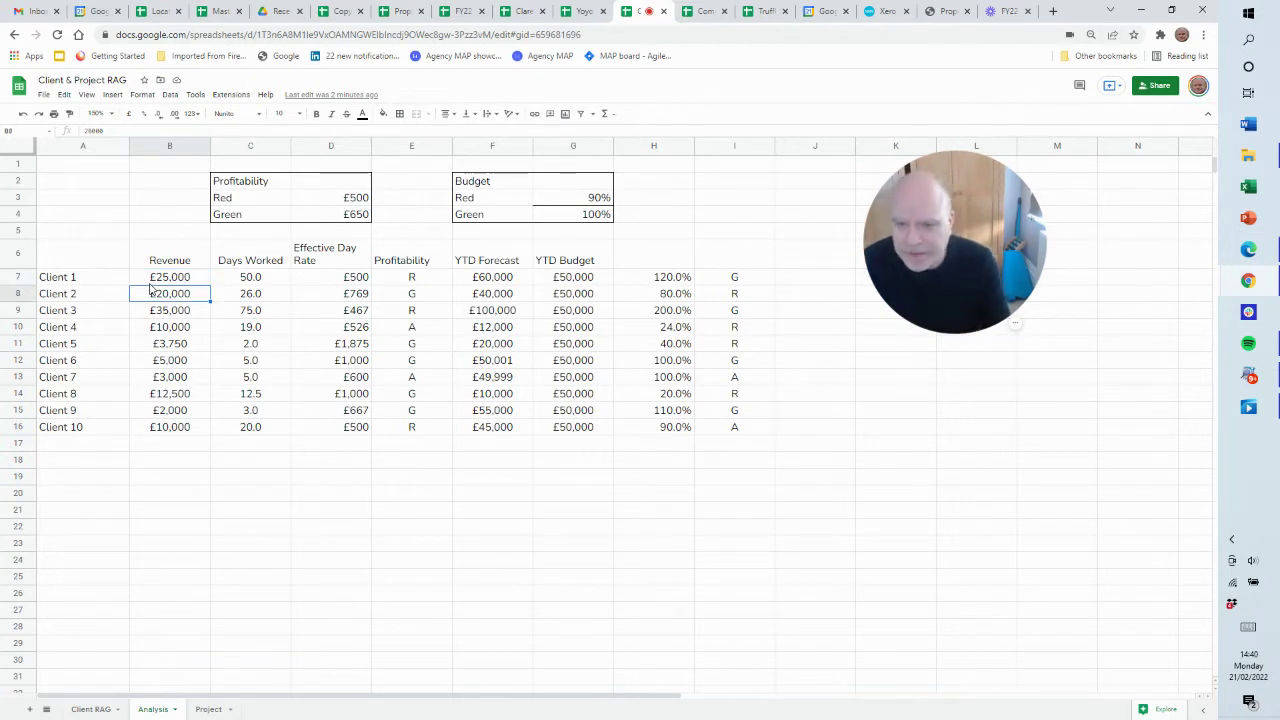
key(Right)
key(Right)
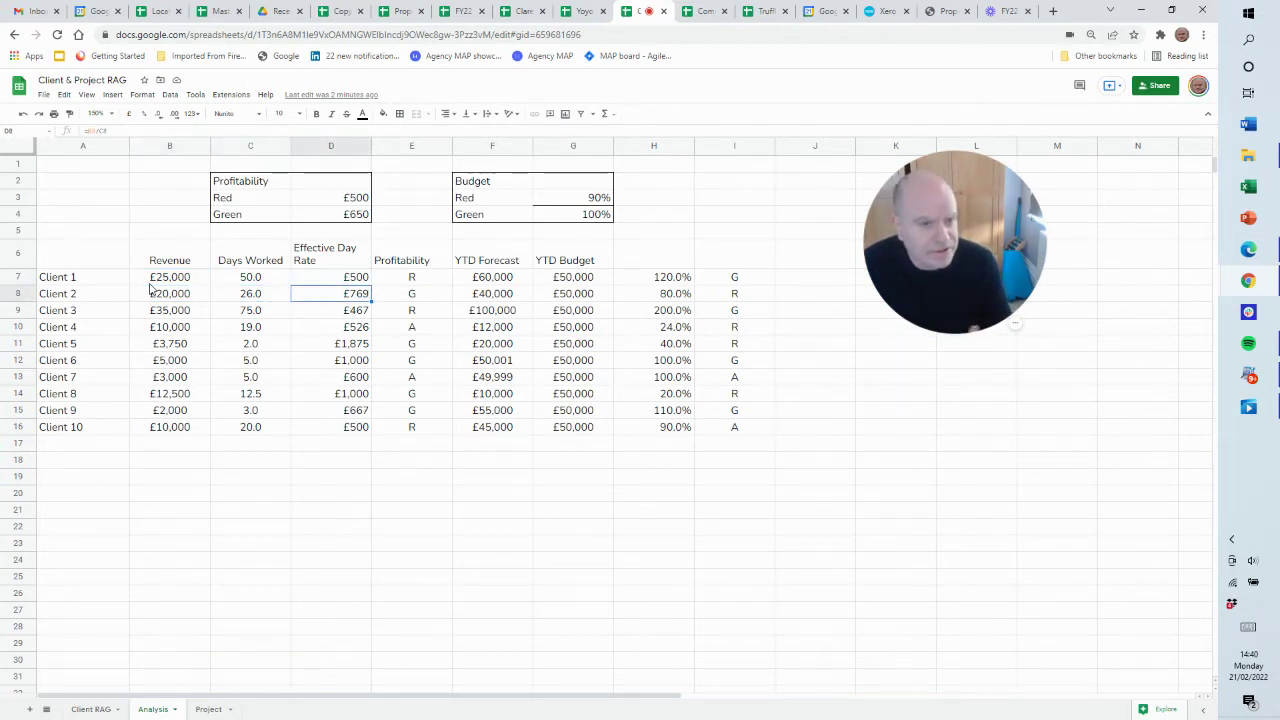
- Check the effective day rate against the red and green thresholds in the Profitability box
key(Up)
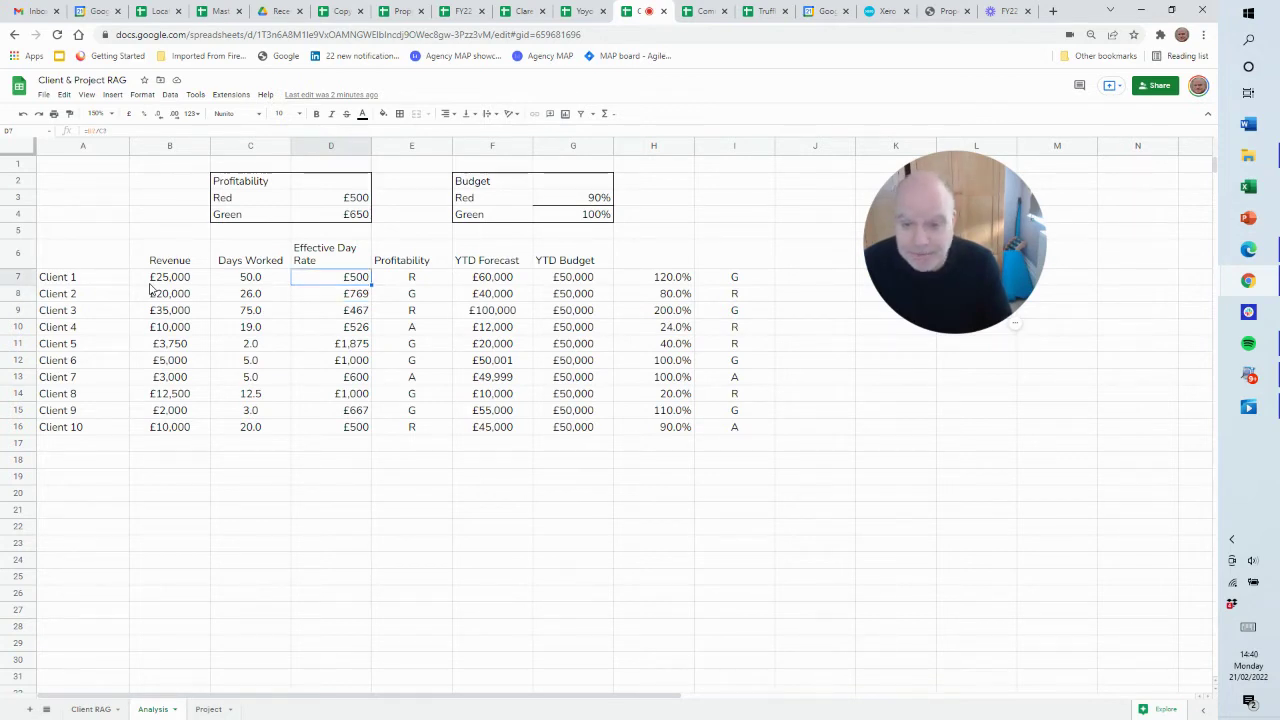
key(Up)
key(Up)
key(Up)
key(Up)
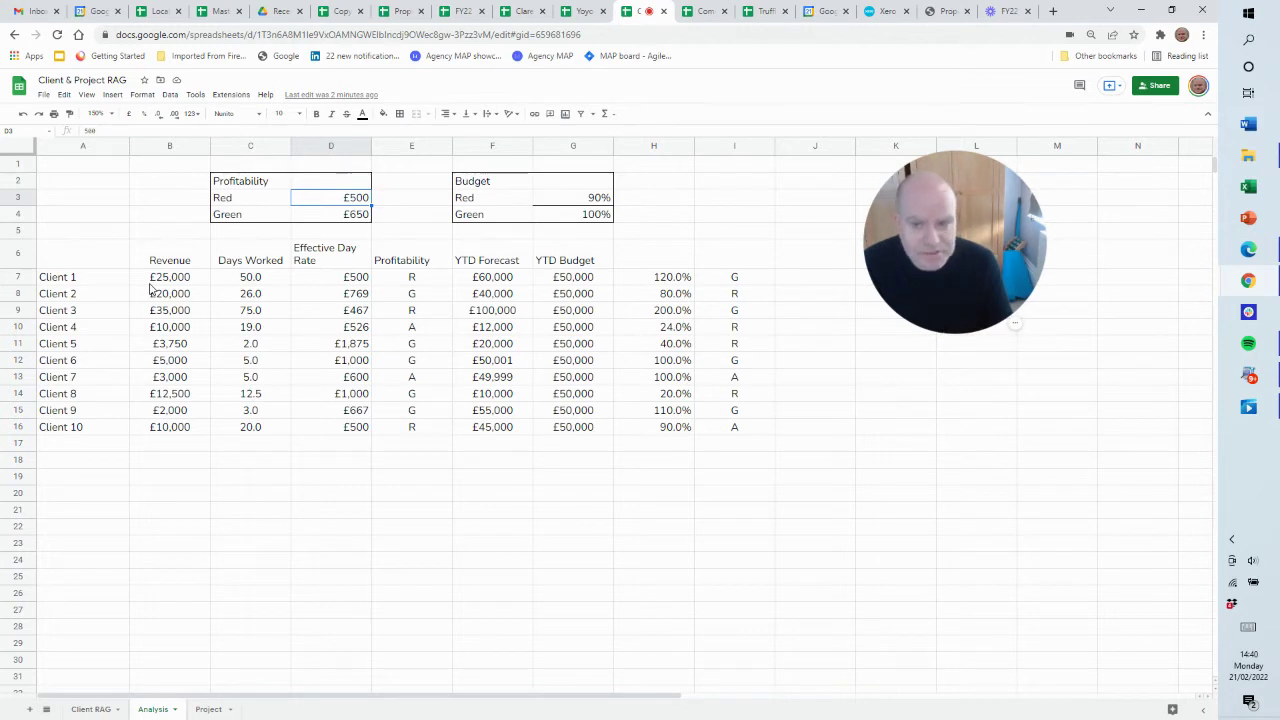
key(Down)
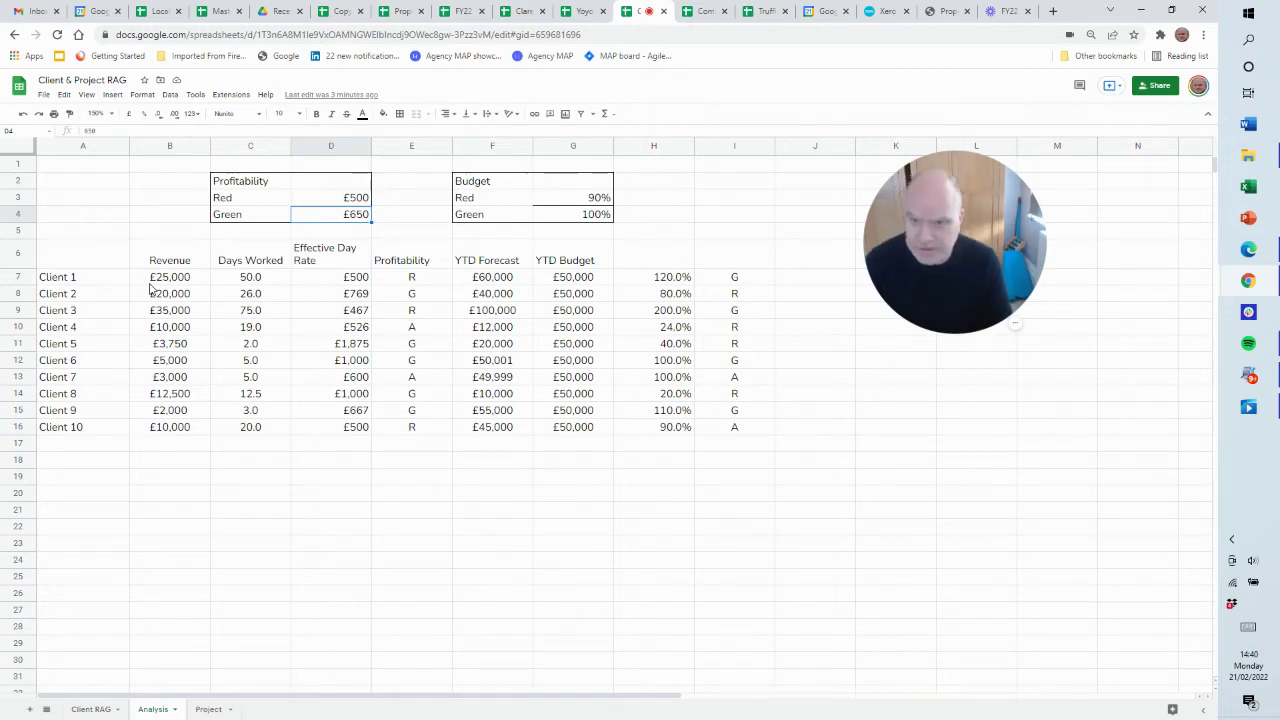
- Inspect the Profitability rating formulas for Client 1 and Client 2
key(Down)
key(Down)
key(Down)
key(Down)
key(Right)
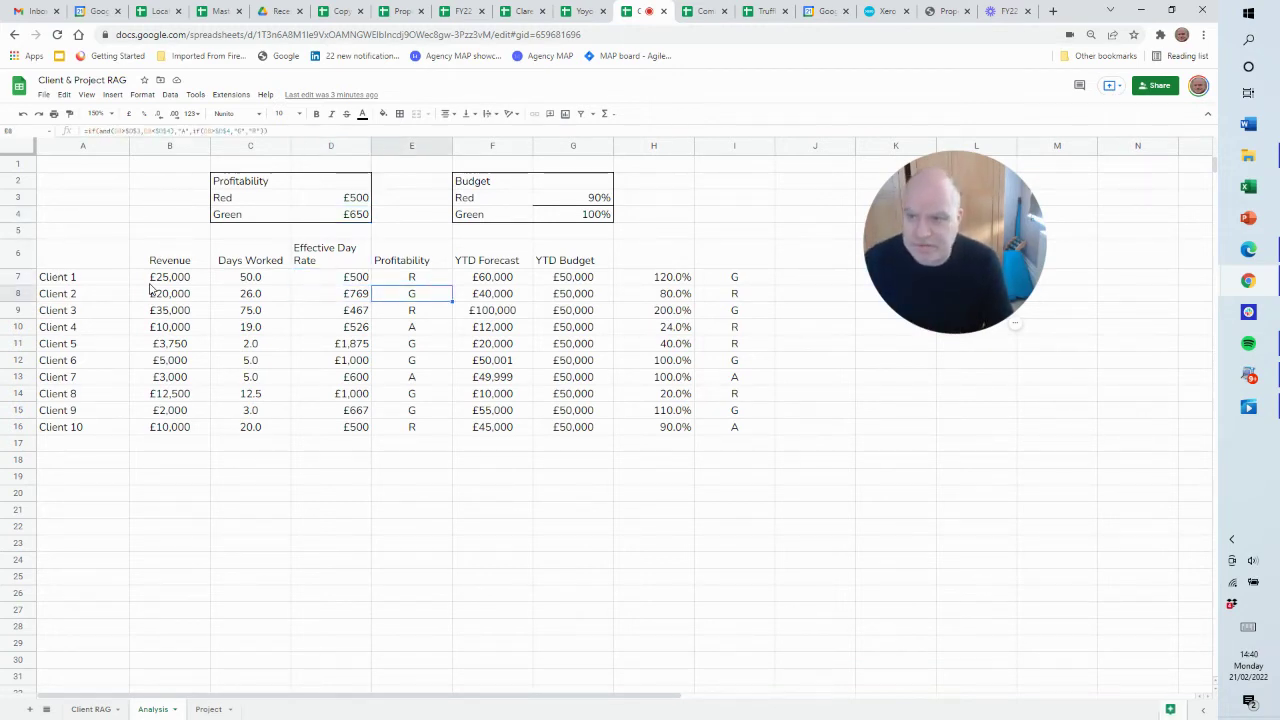
key(Up)
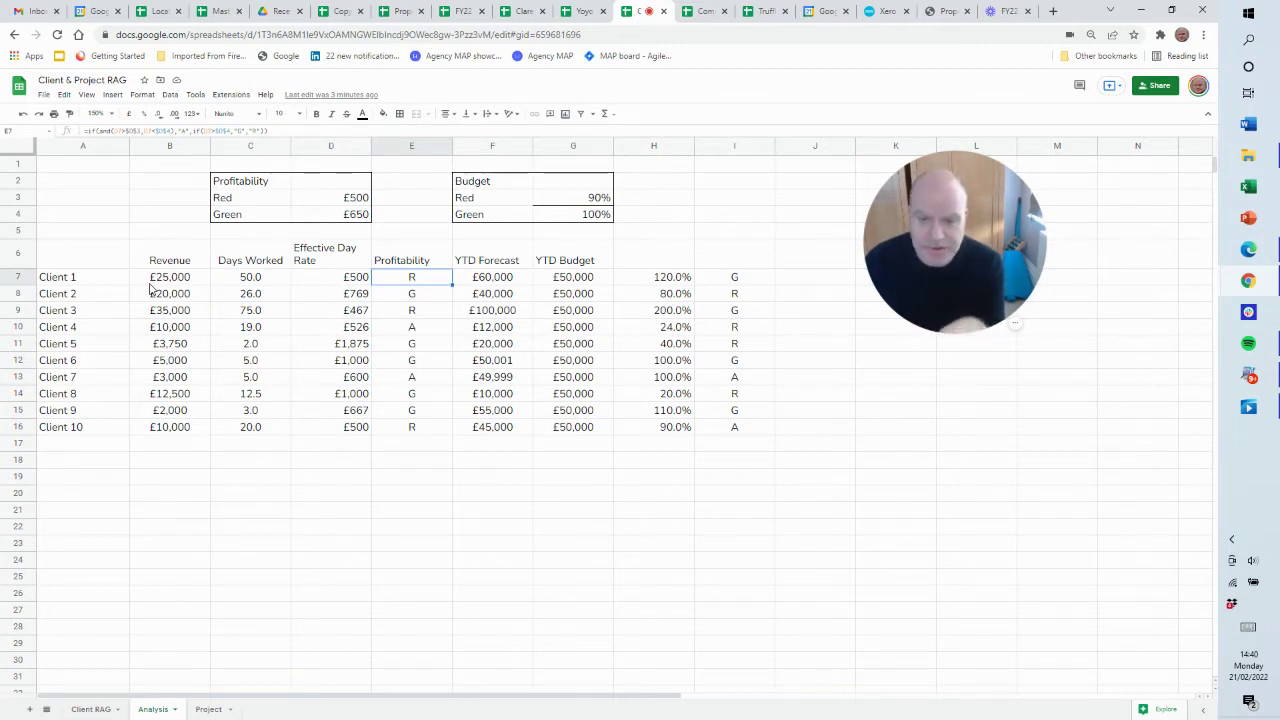
key(Down)
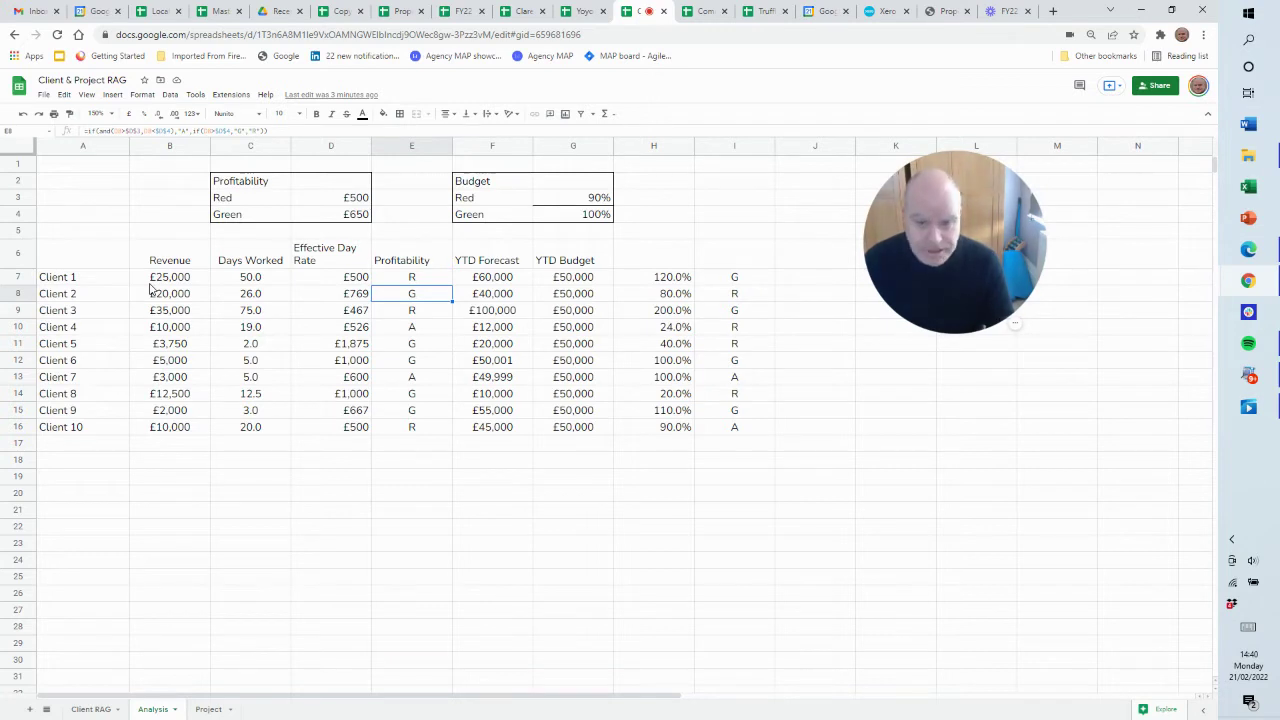
key(Up)
key(Down)
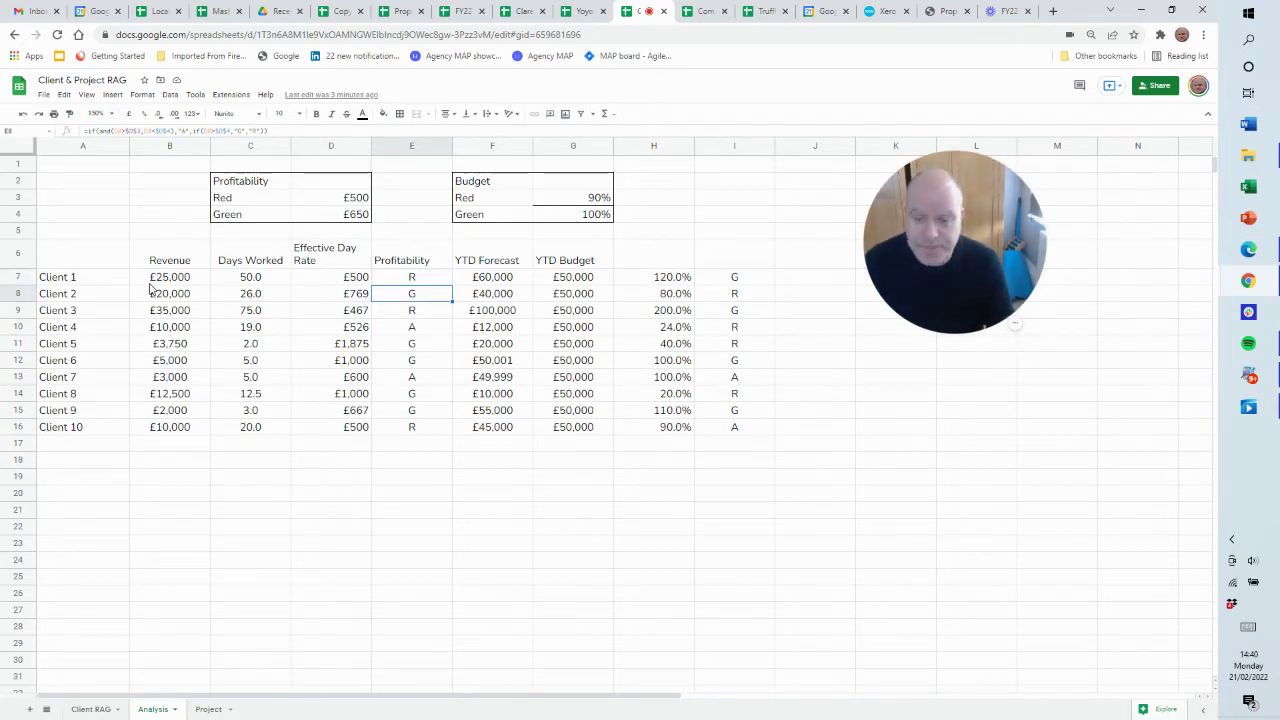
- Examine Client 1's YTD forecast, YTD budget, forecast-to-budget percentage and resulting budget rating
key(Right)
key(Up)
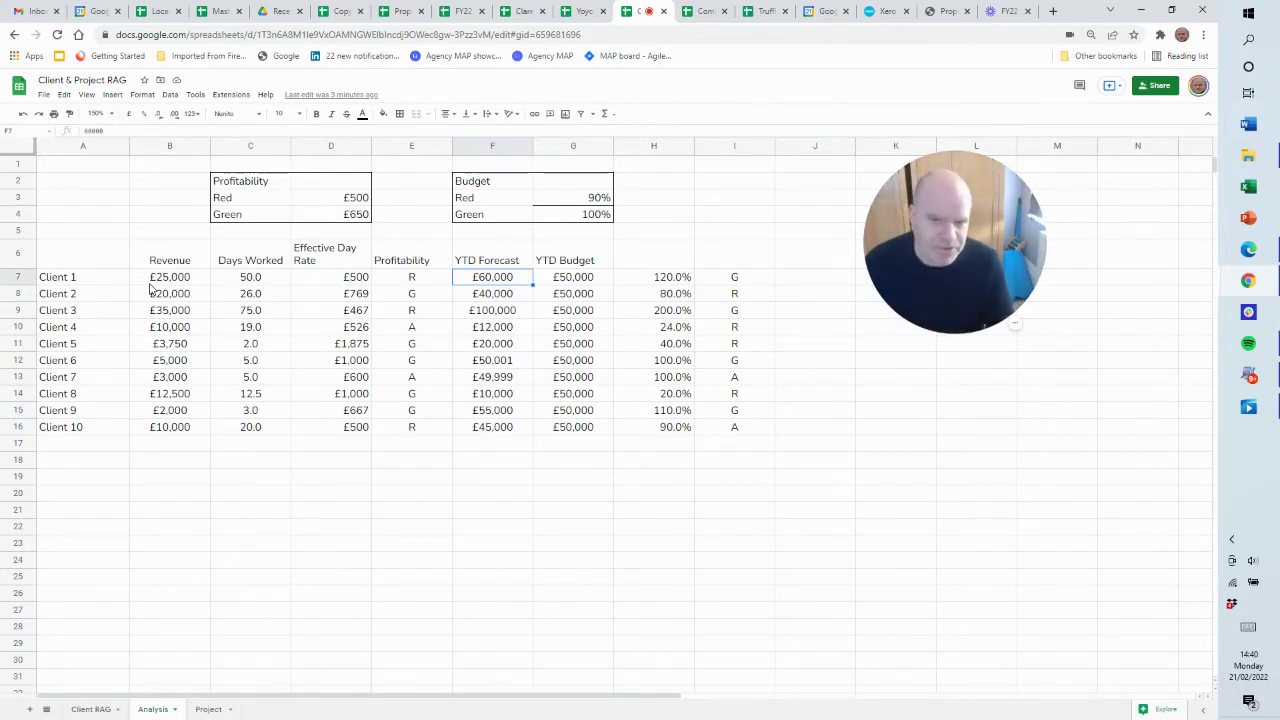
key(Right)
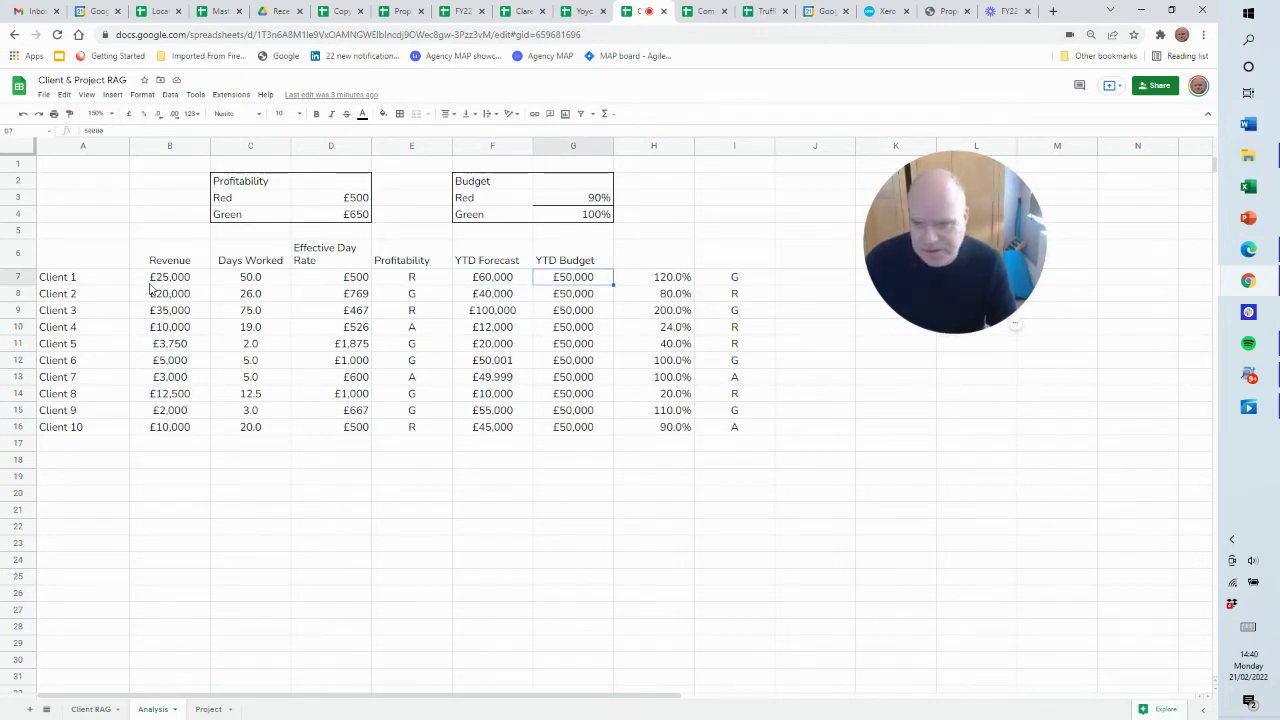
key(Left)
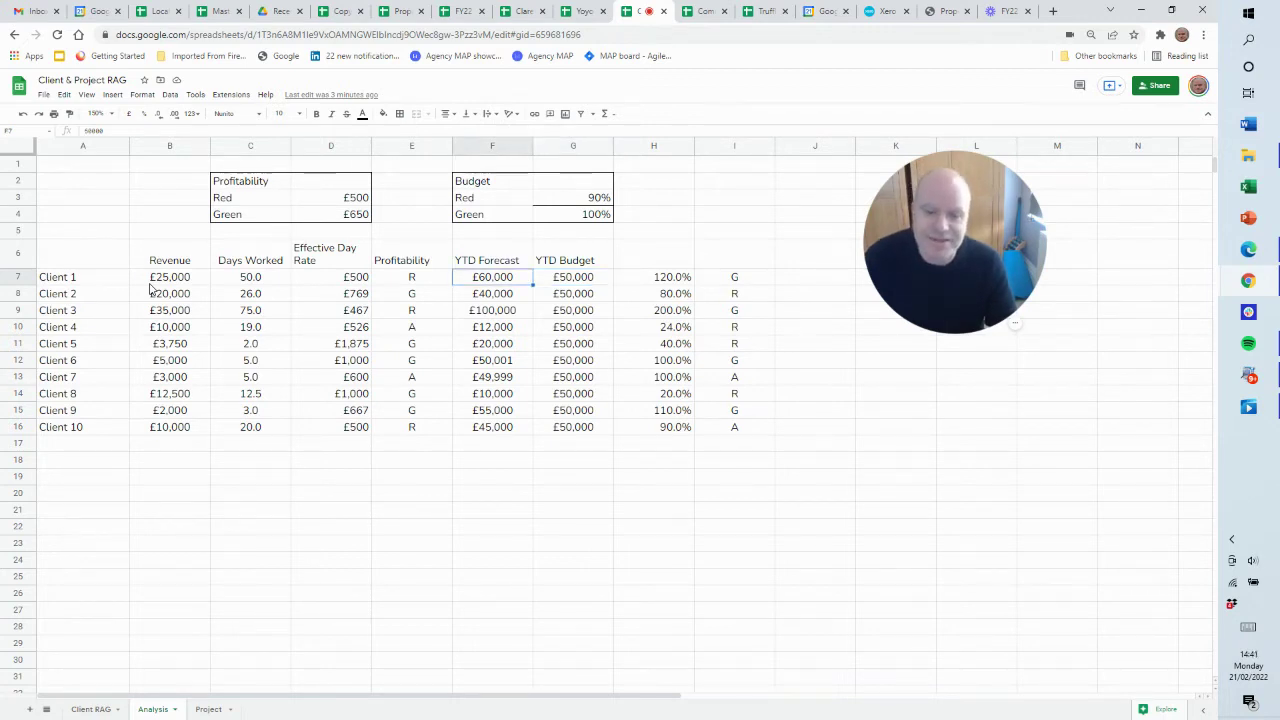
key(Right)
key(Right)
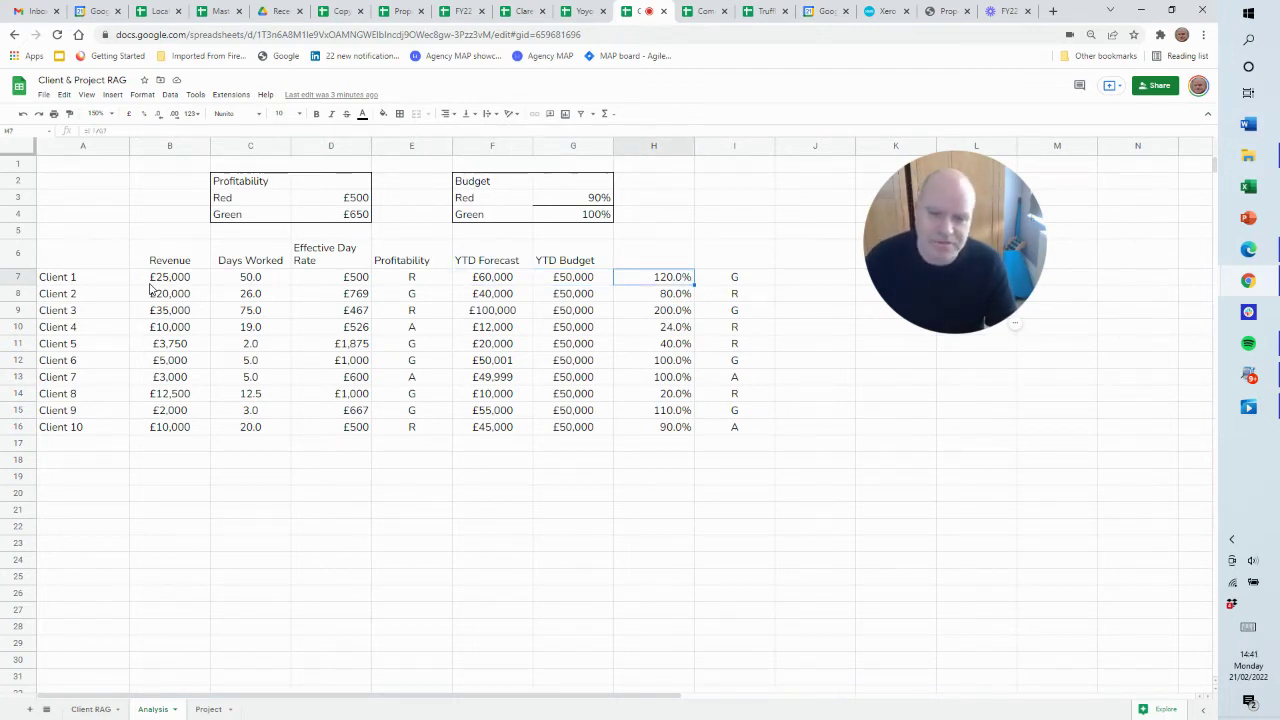
key(Right)
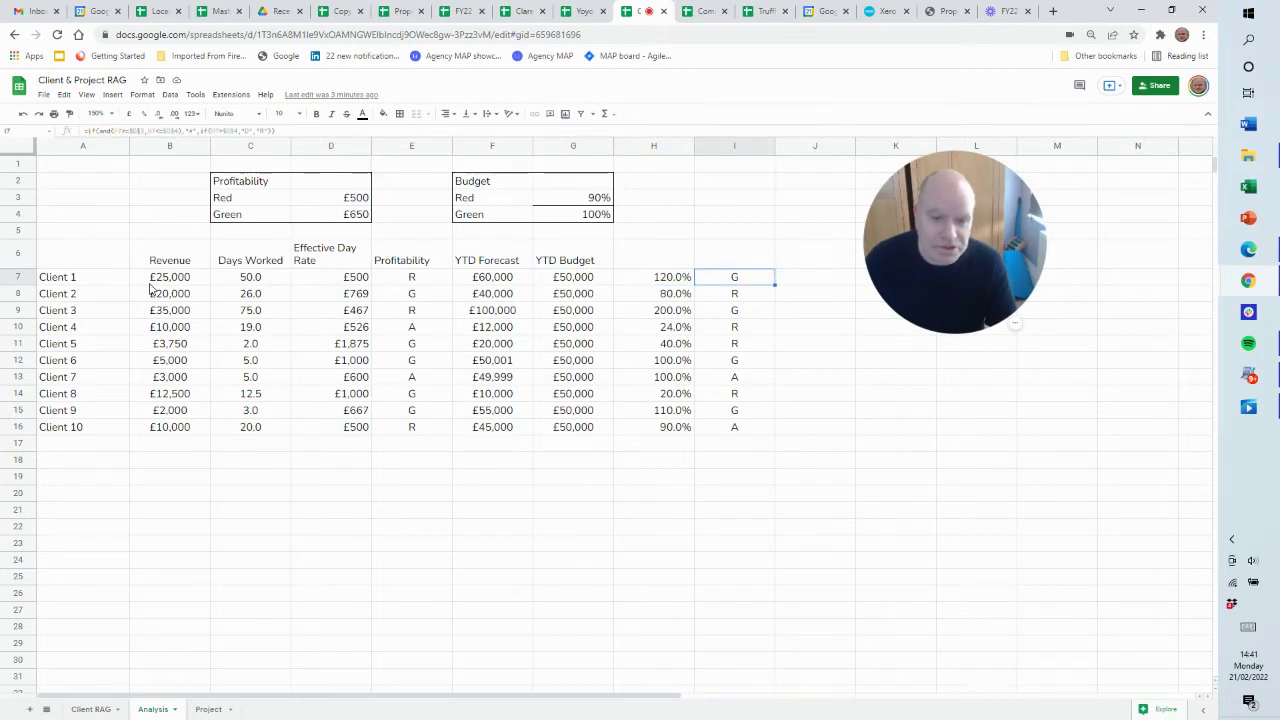
key(Left)
key(Left)
key(Left)
key(Left)
key(Right)
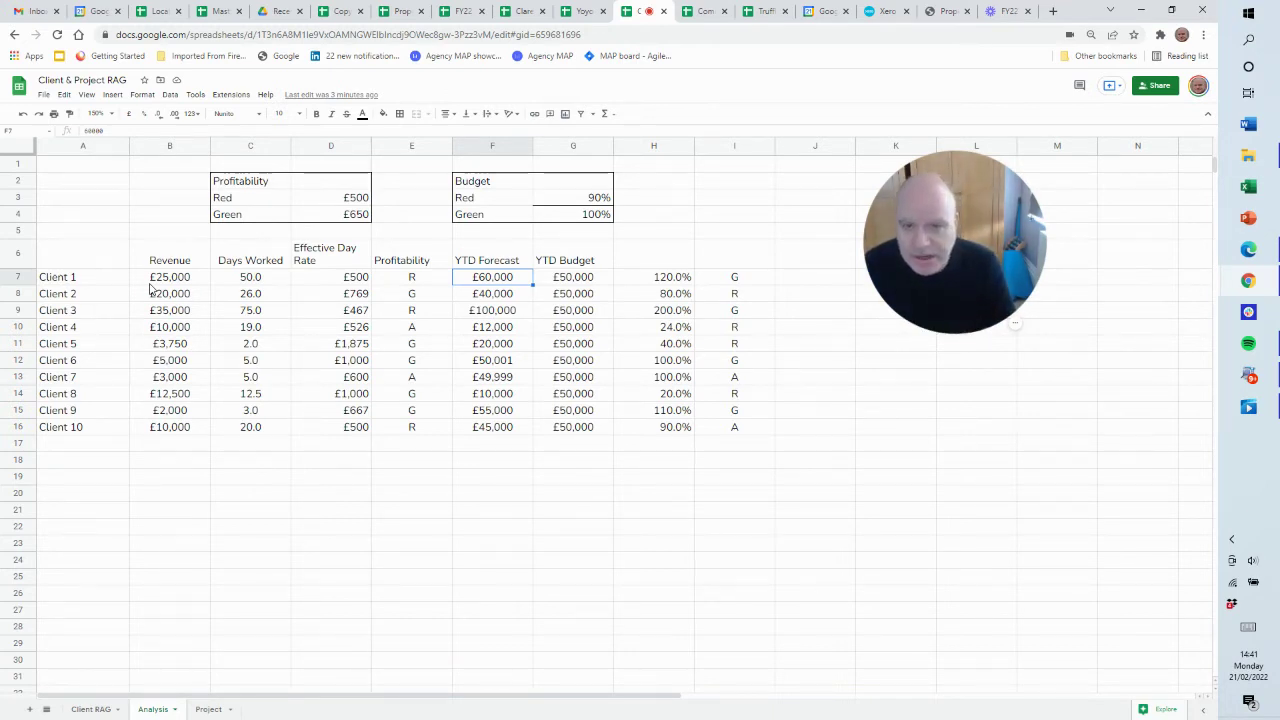
- Review the red and green thresholds in the Budget box above the YTD Budget column
key(Up)
key(Up)
key(Up)
key(Up)
key(Right)
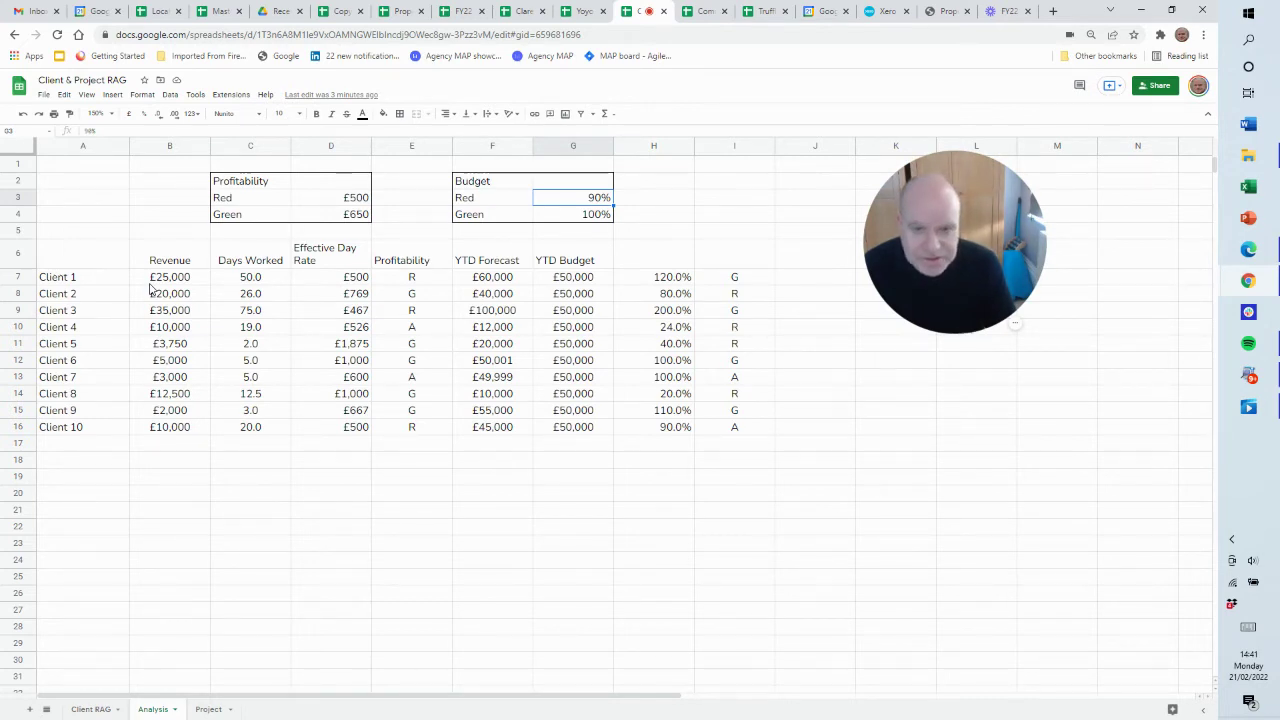
key(Down)
key(Down)
key(Down)
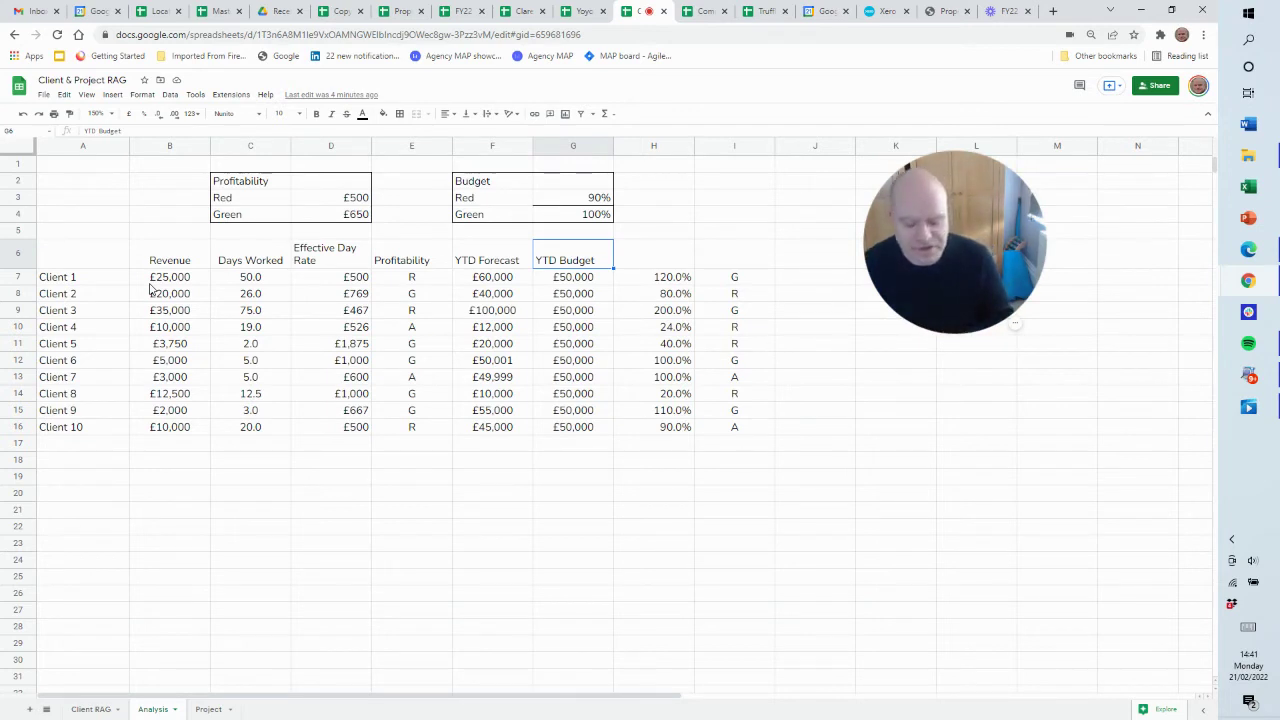
- Return to the Client RAG sheet and set its zoom level to 125%
click(395, 327)
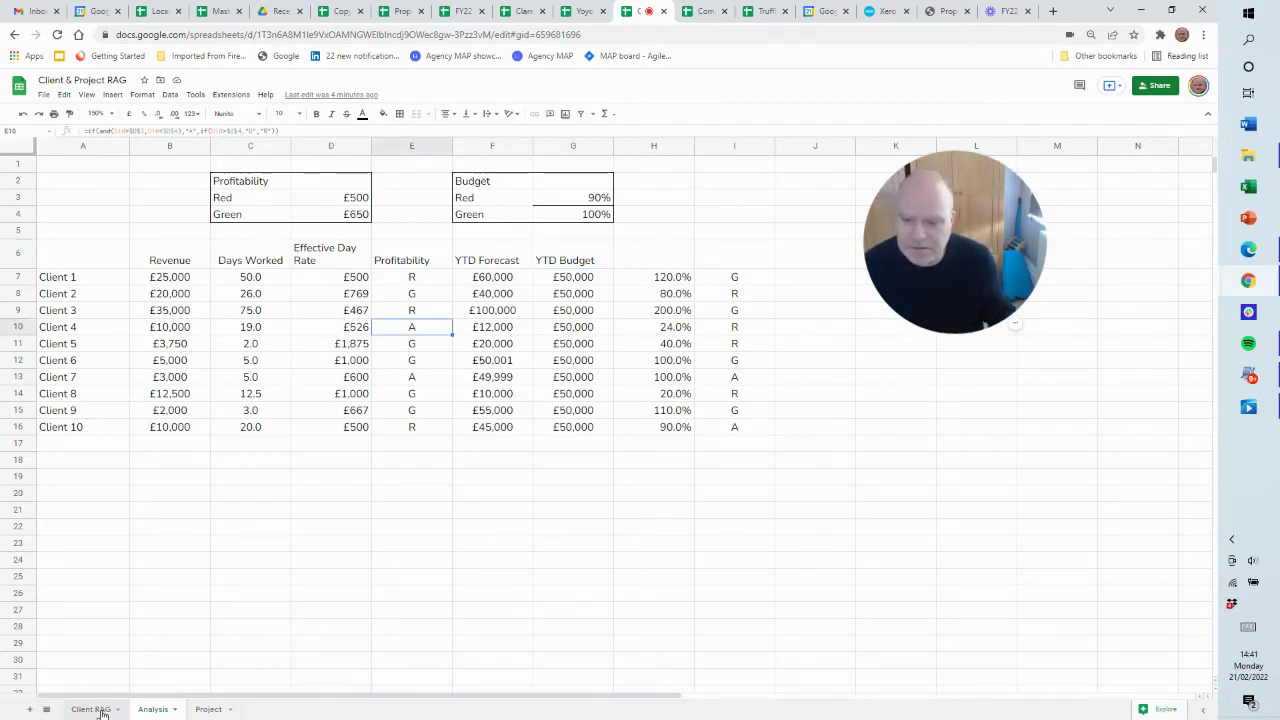
drag(172, 285, 198, 543)
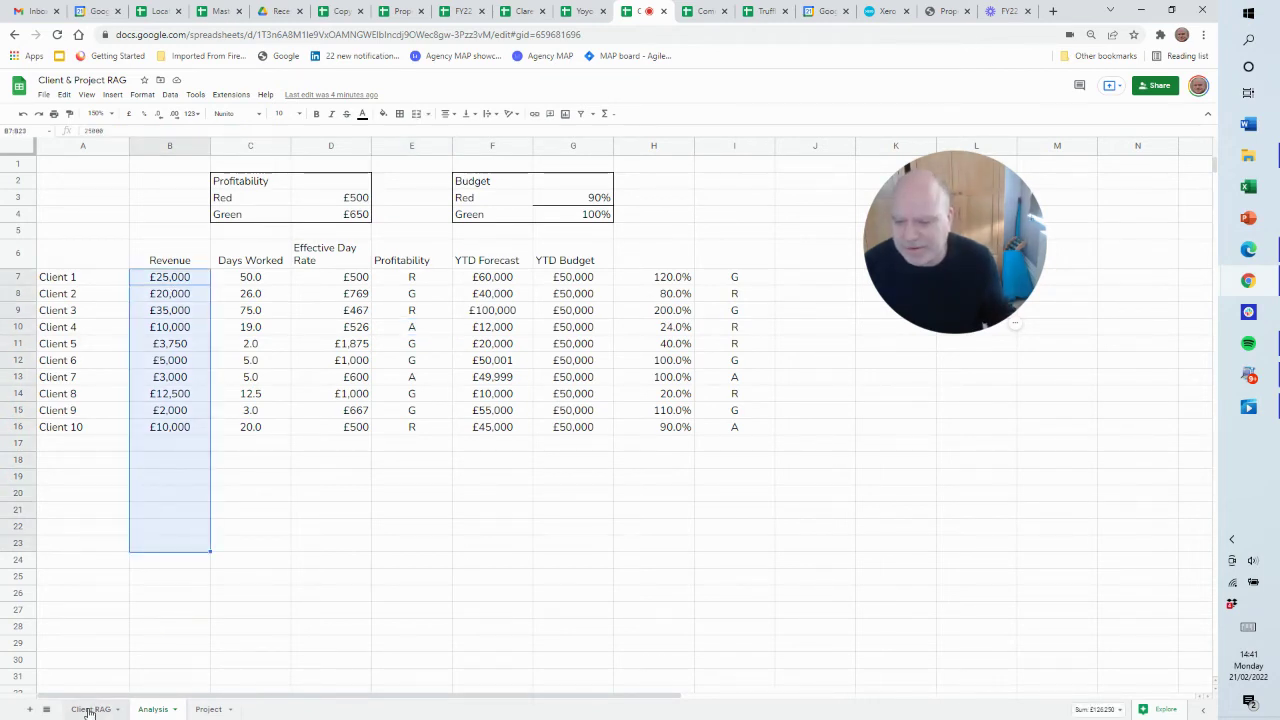
click(90, 709)
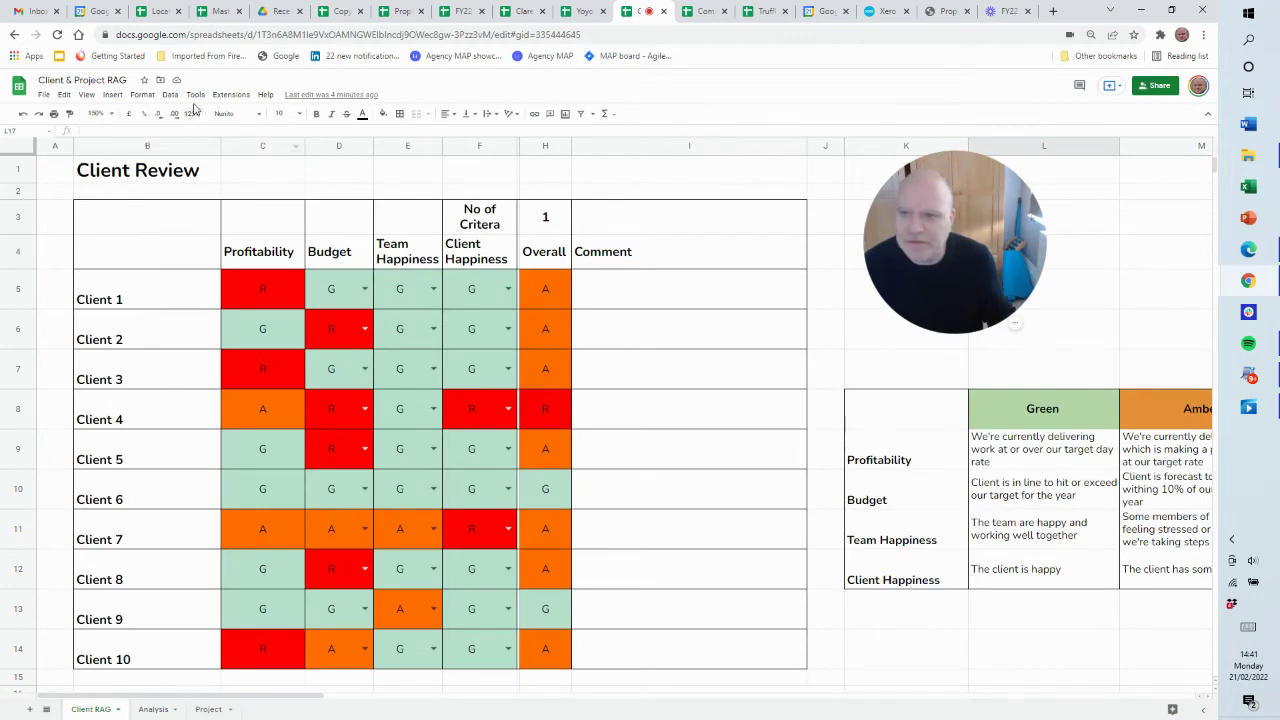
click(100, 113)
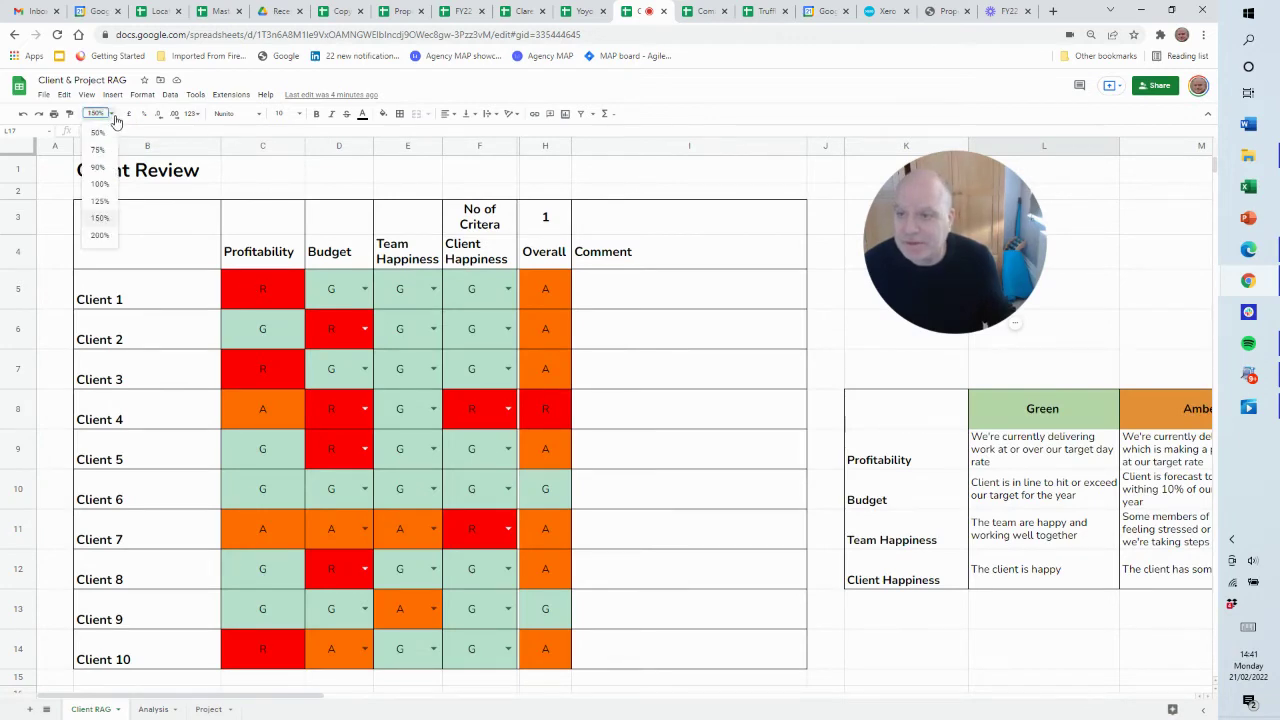
click(100, 200)
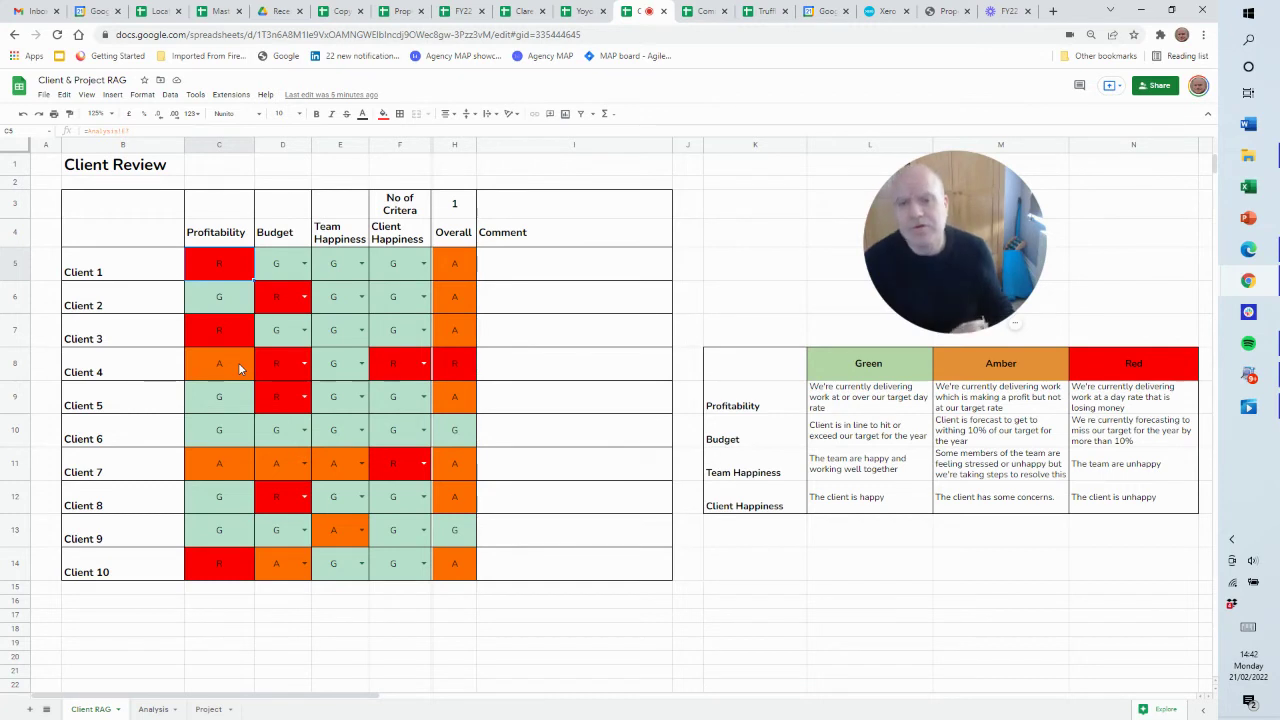
- Review the number-of-criteria value in the Client Review table and the Comment cells for the clients
click(450, 213)
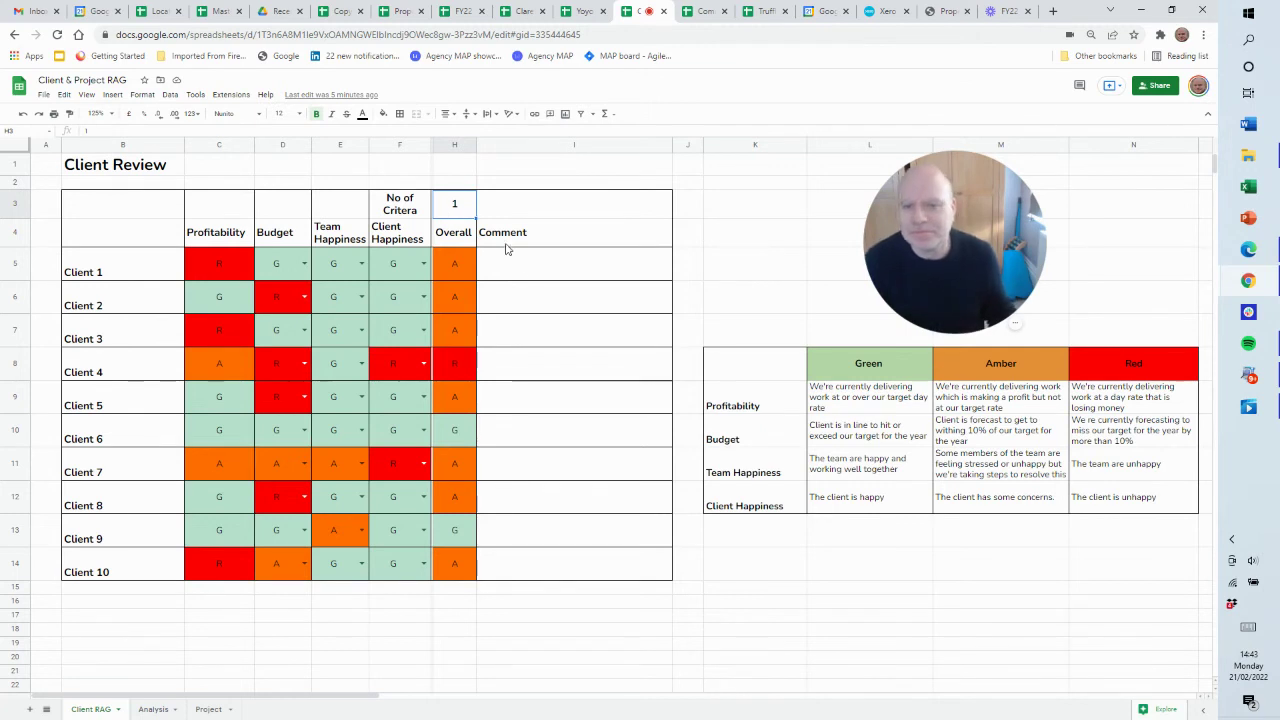
click(529, 266)
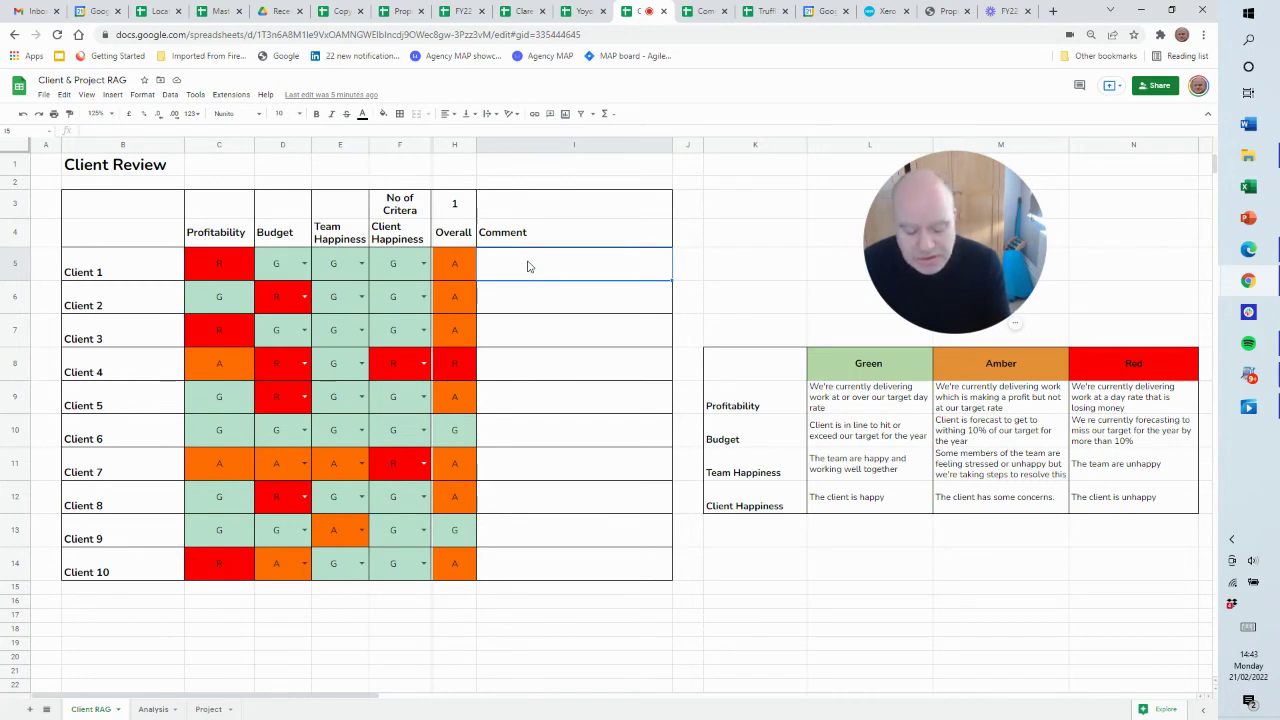
key(Down)
key(Down)
key(Down)
key(Down)
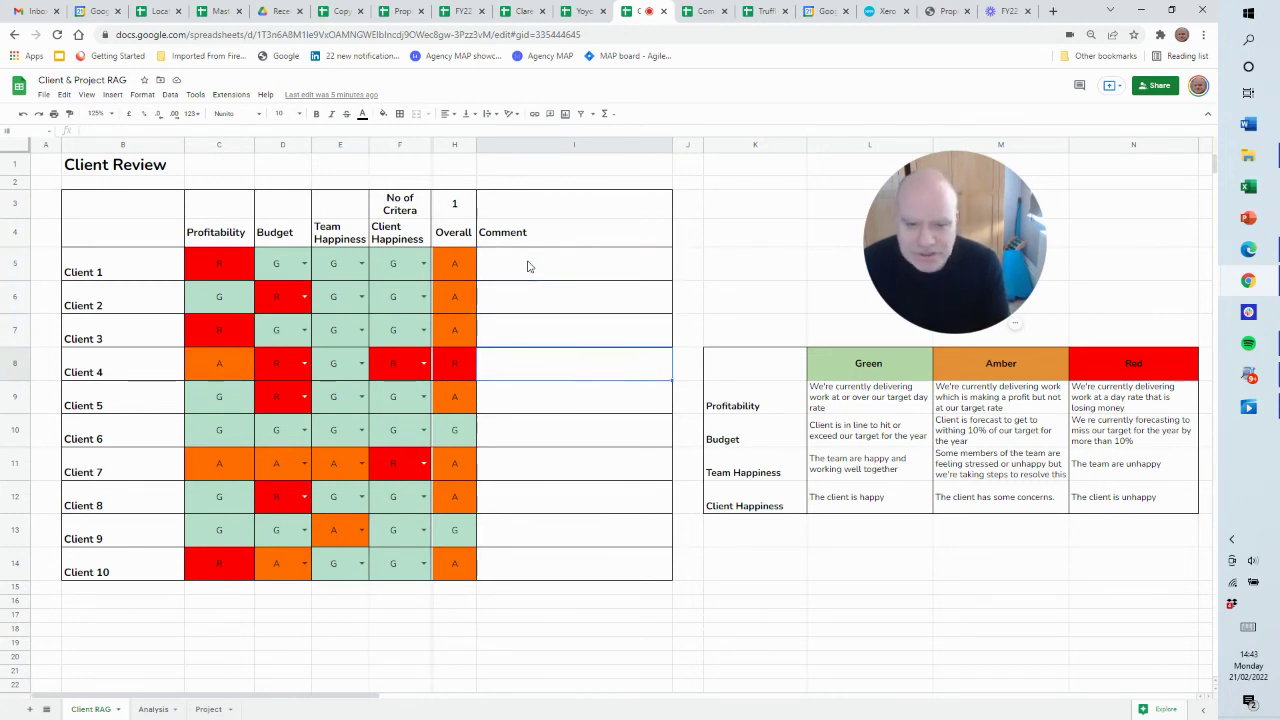
key(Down)
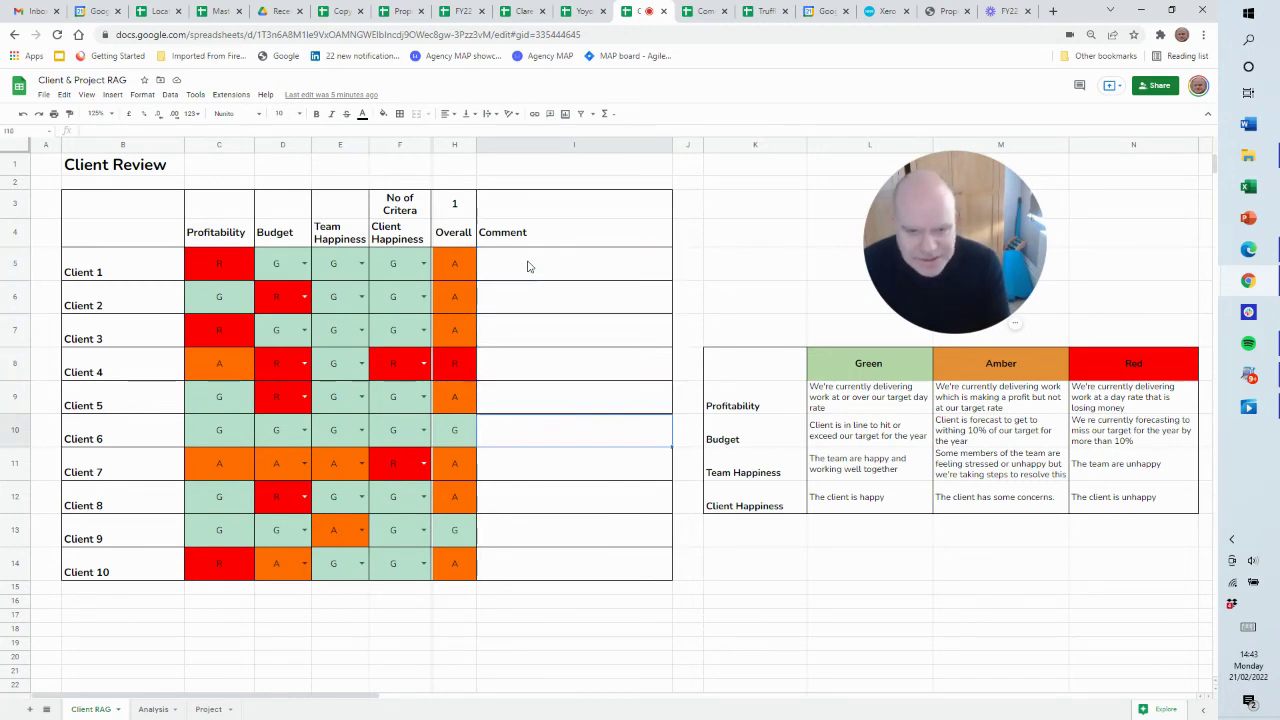
- Examine the green, amber and red definitions for Profitability and Budget in the criteria table
key(Right)
key(Right)
key(Right)
key(Right)
key(Right)
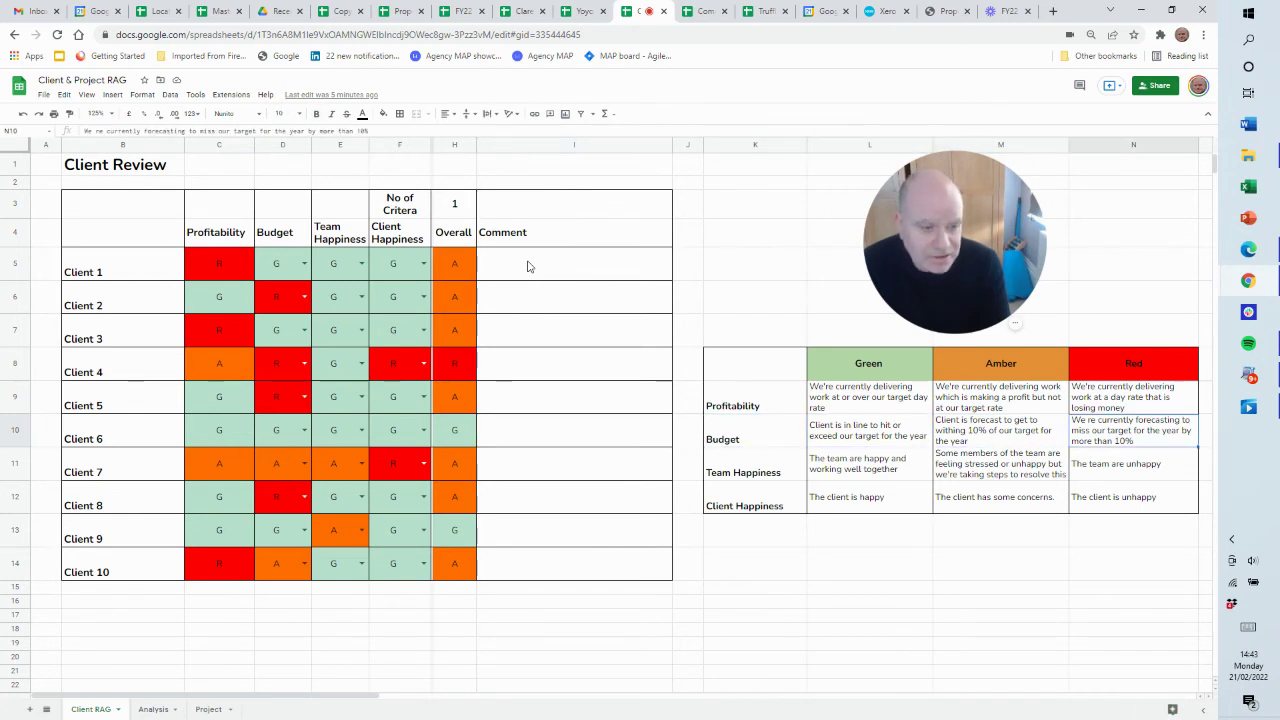
key(Up)
key(Left)
key(Left)
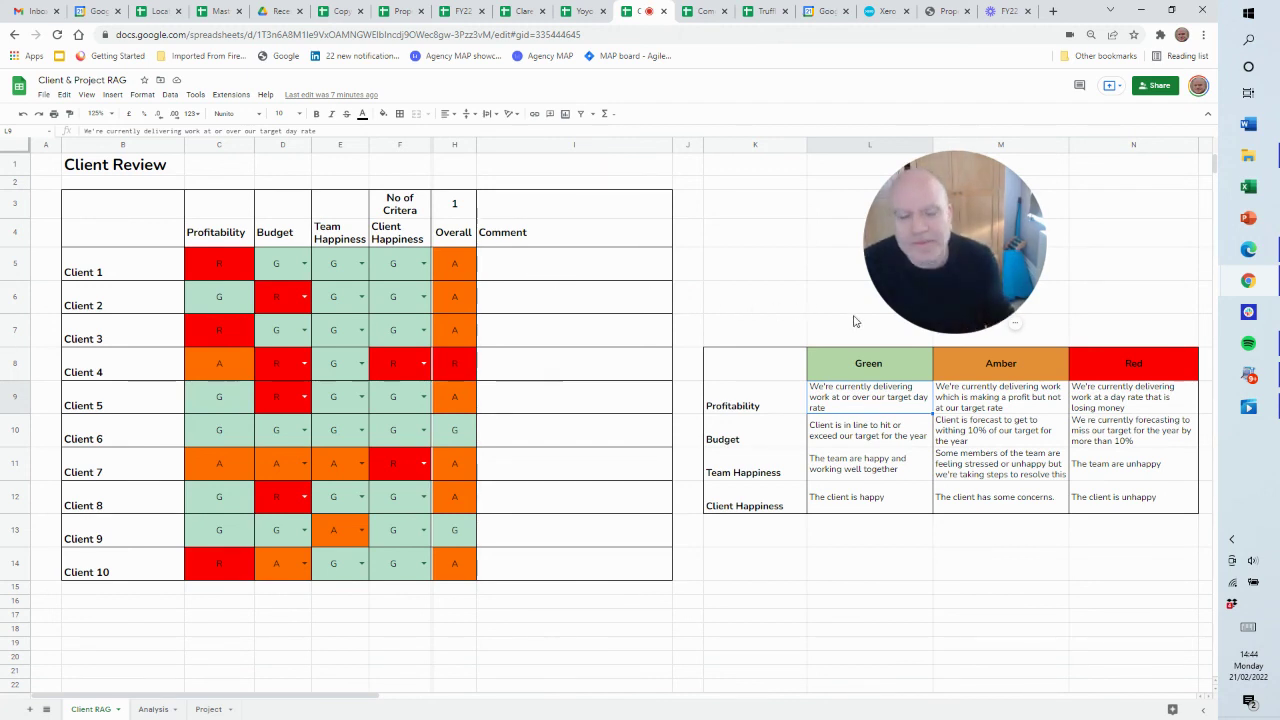
click(1017, 327)
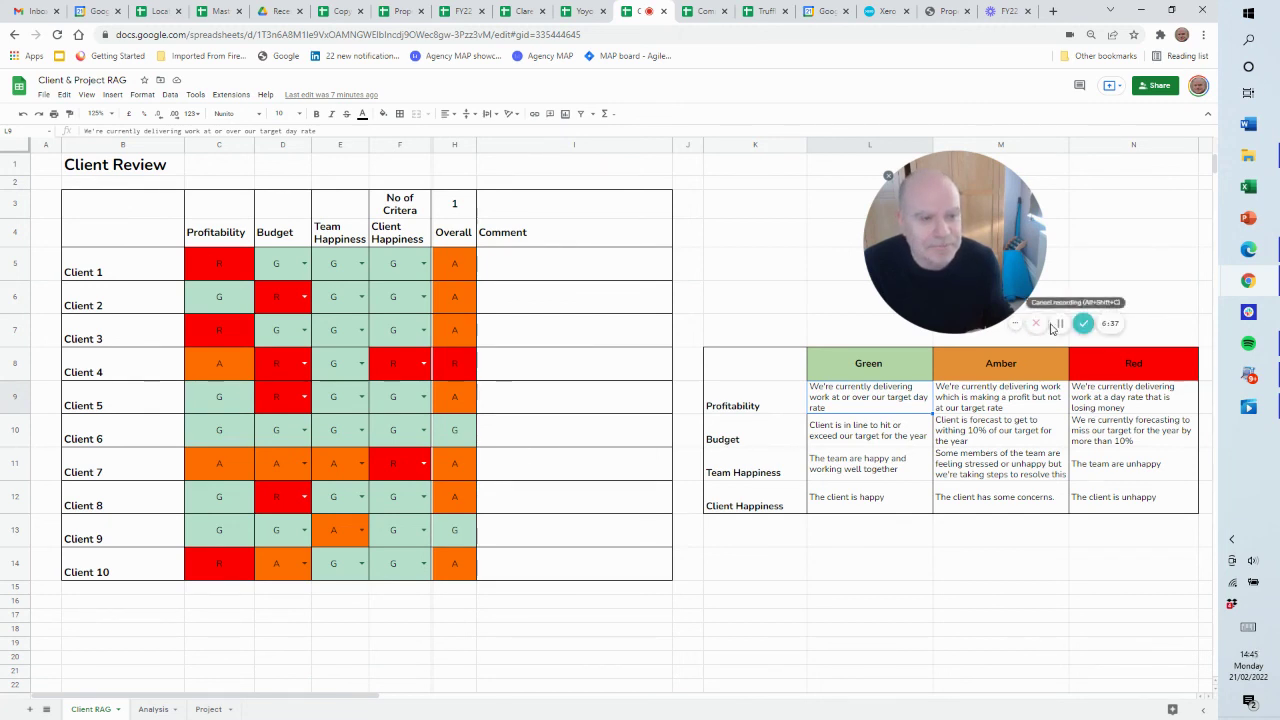